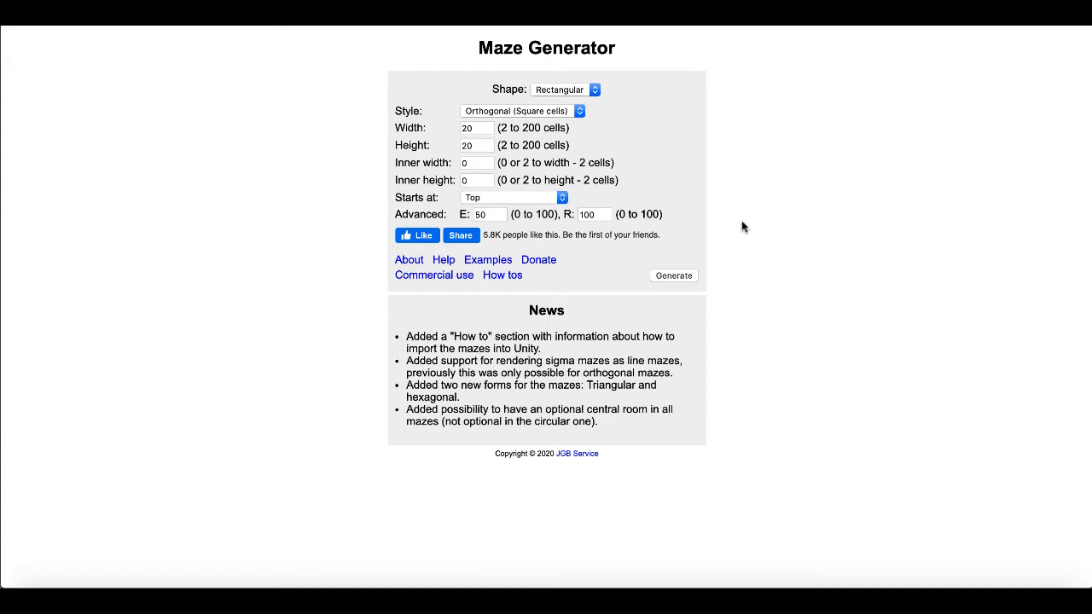
Check the shape and starting-point choices, then generate a rectangular 20 by 20 orthogonal maze that starts at the top
{"action": "left_click", "coordinate": [595, 89]}
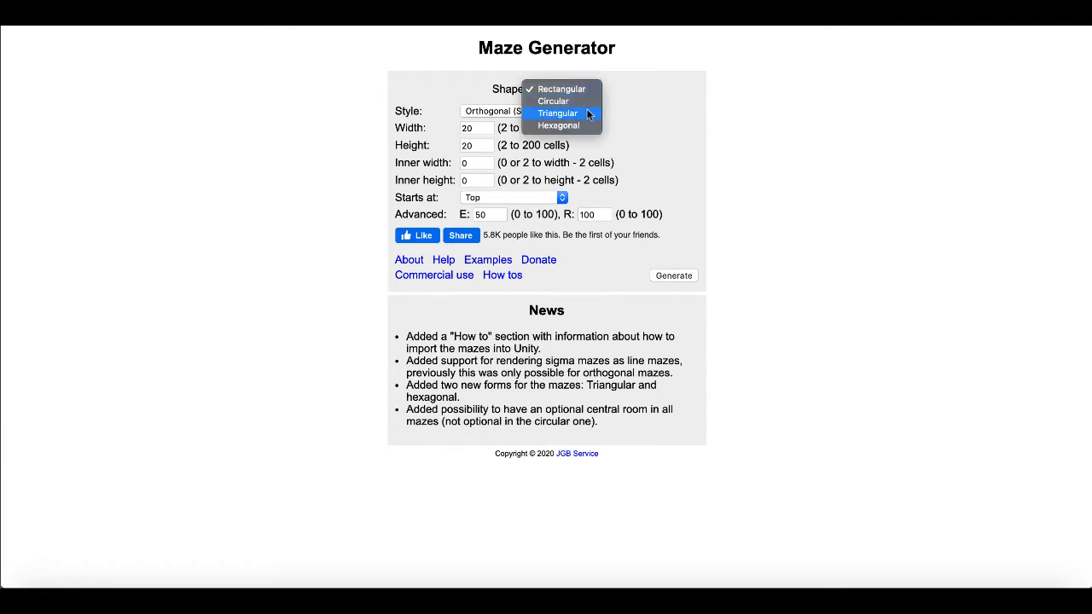
{"action": "left_click", "coordinate": [640, 124]}
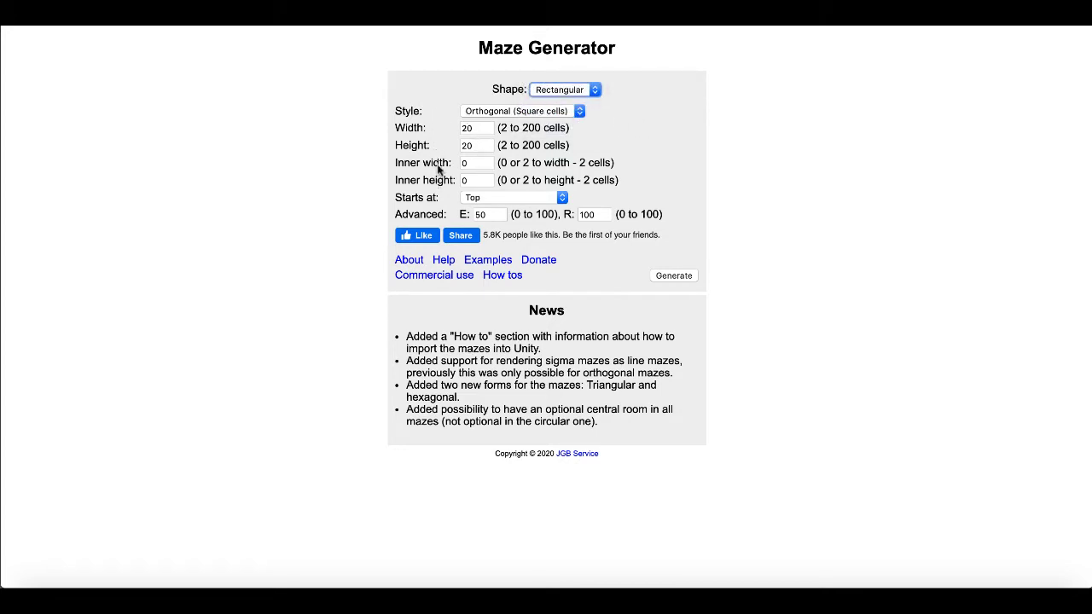
{"action": "left_click", "coordinate": [559, 203]}
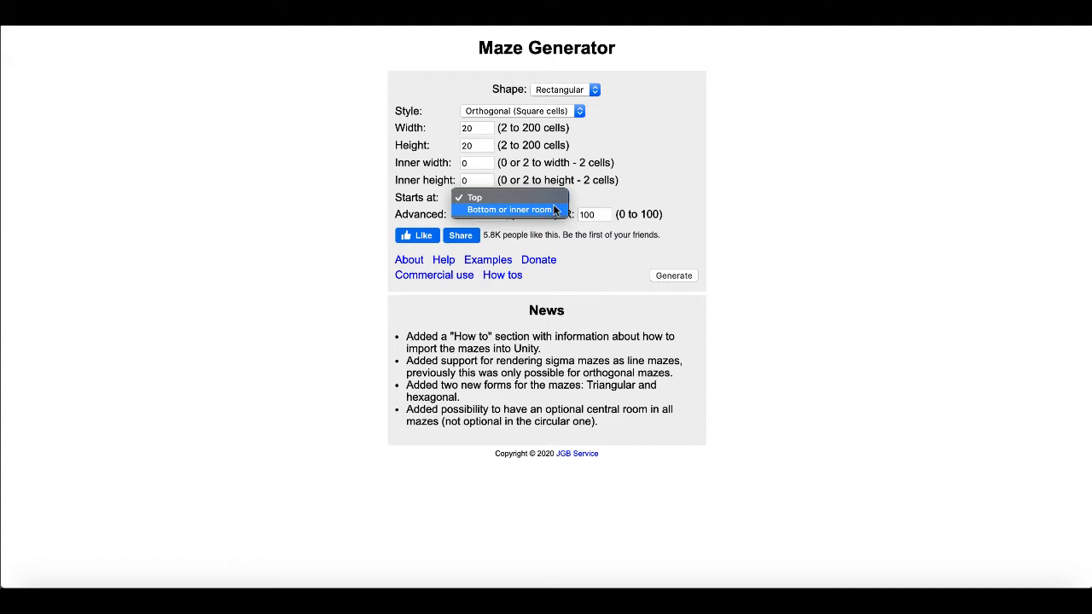
{"action": "left_click", "coordinate": [633, 176]}
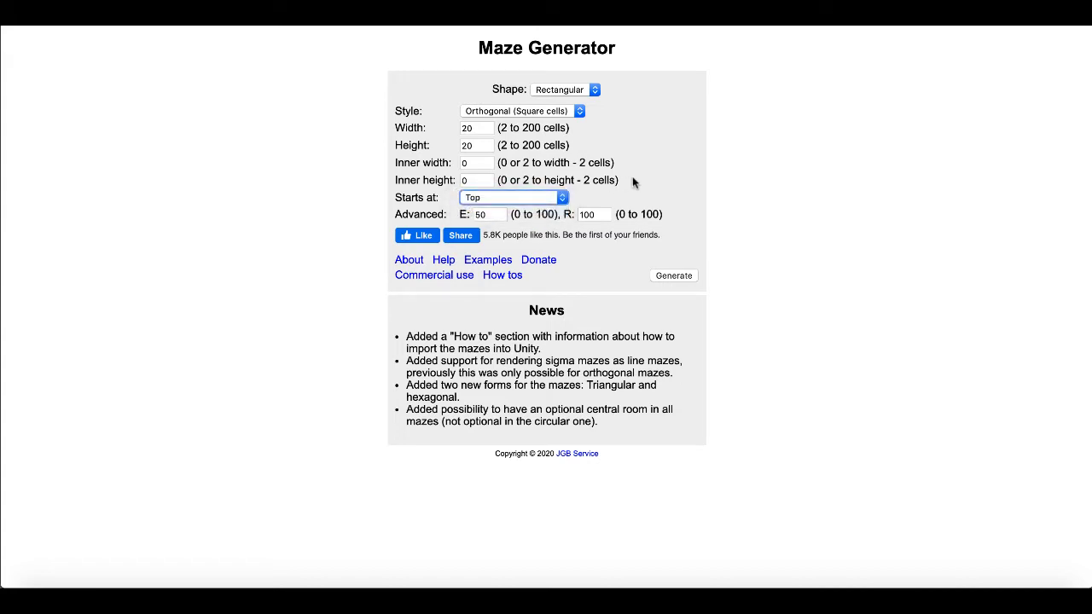
{"action": "left_click", "coordinate": [670, 276]}
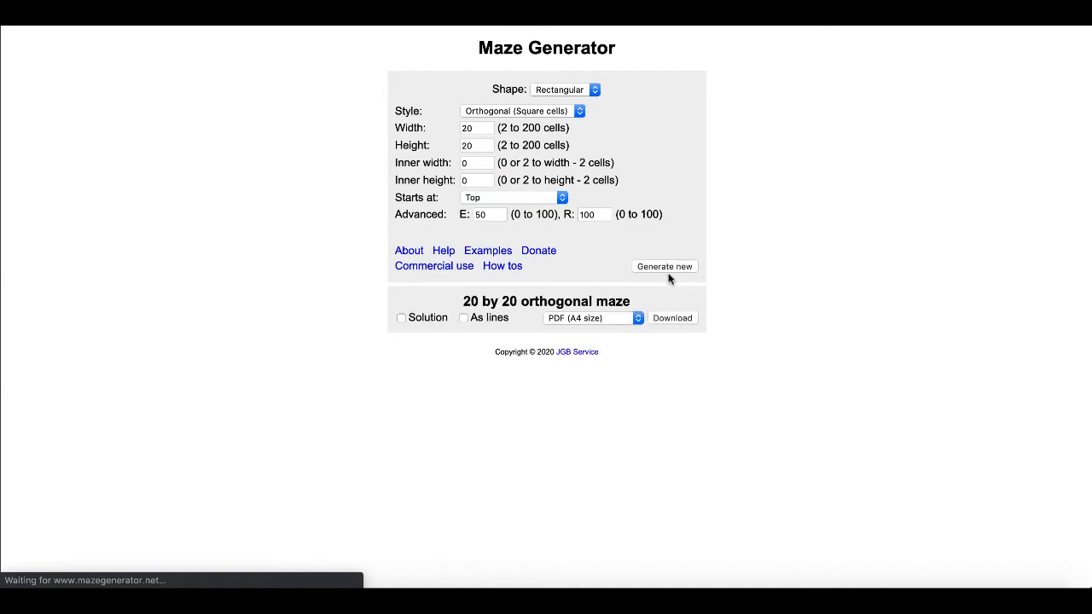
{"action": "scroll", "coordinate": [768, 419], "scroll_direction": "down", "scroll_amount": 1}
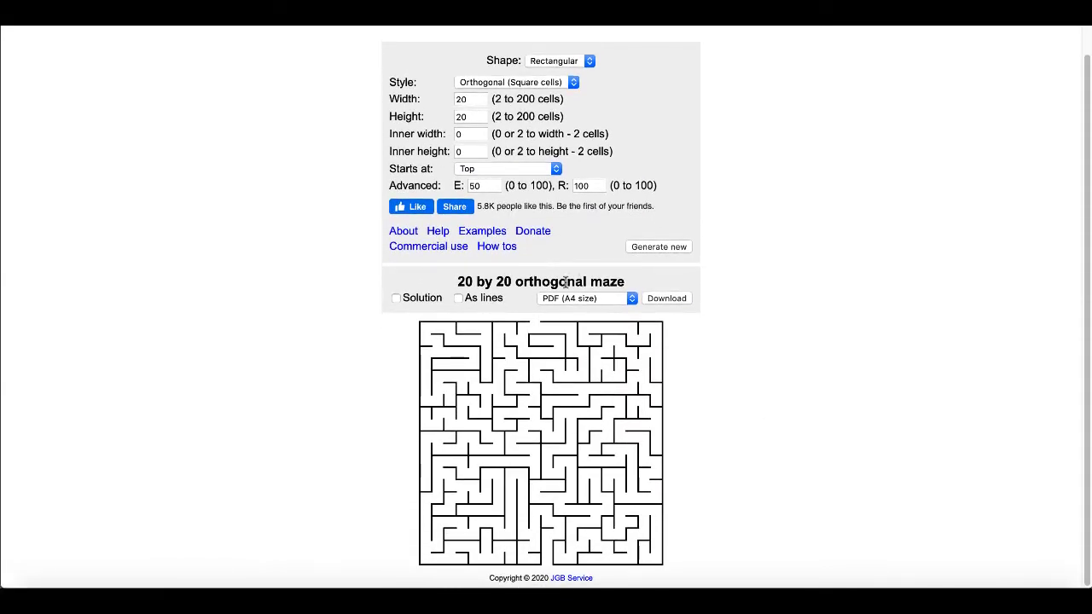
Look through the maze's download formats and show its solution
{"action": "left_click", "coordinate": [629, 300]}
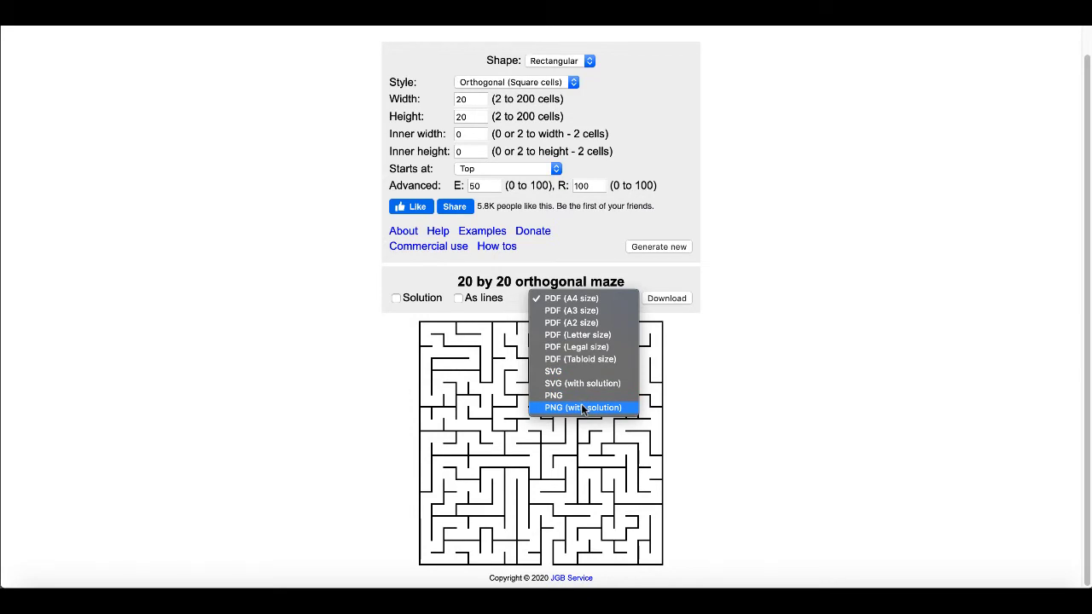
{"action": "left_click", "coordinate": [708, 395]}
{"action": "left_click", "coordinate": [397, 299]}
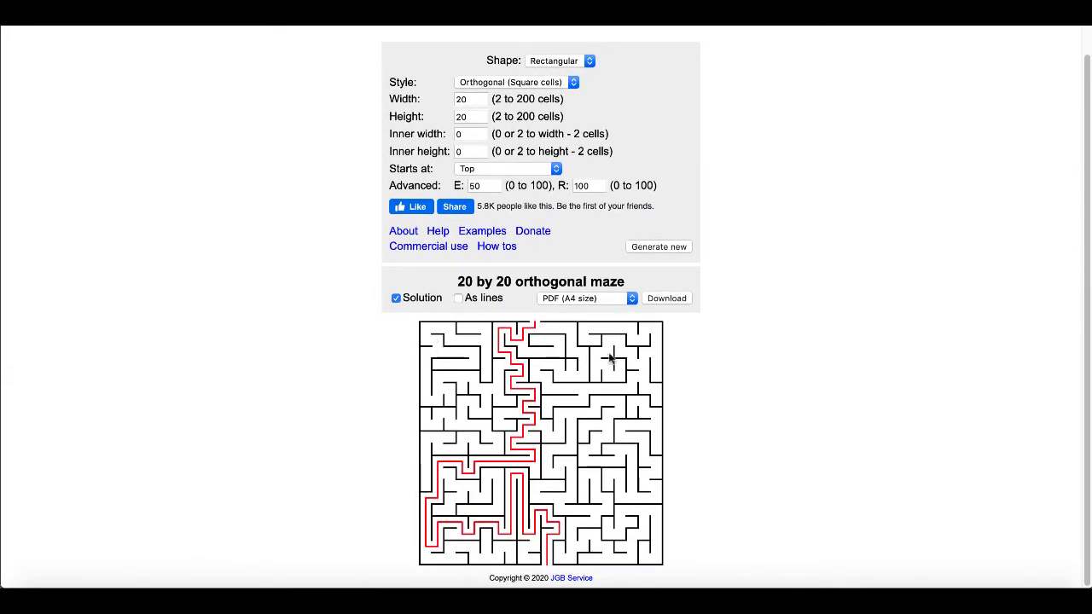
Generate a circular maze with outer diameter 20 and inner diameter 4
{"action": "left_click", "coordinate": [590, 60]}
{"action": "left_click", "coordinate": [577, 73]}
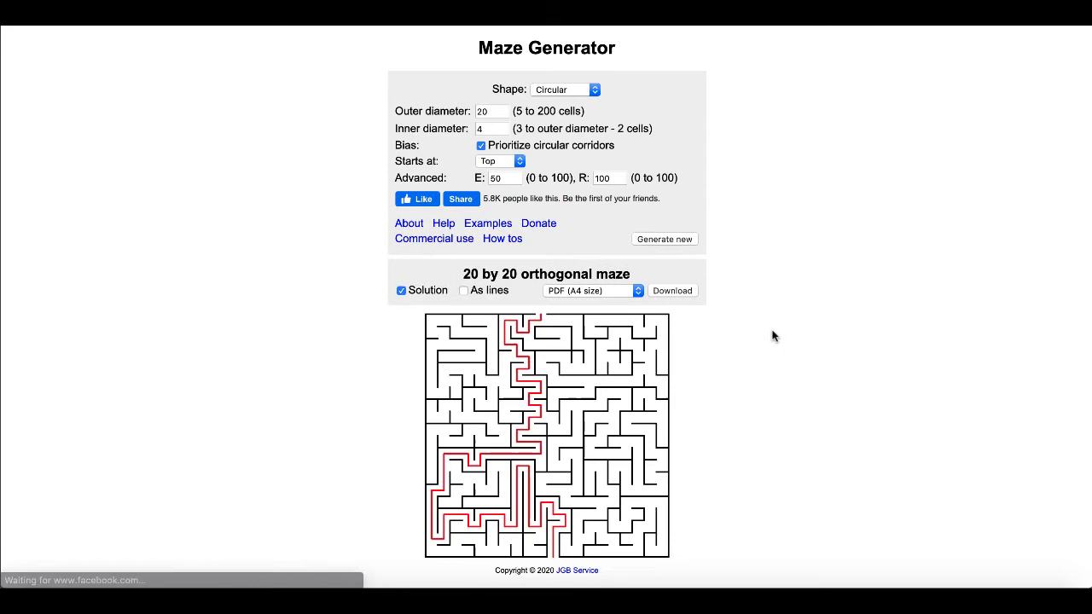
{"action": "left_click", "coordinate": [665, 239]}
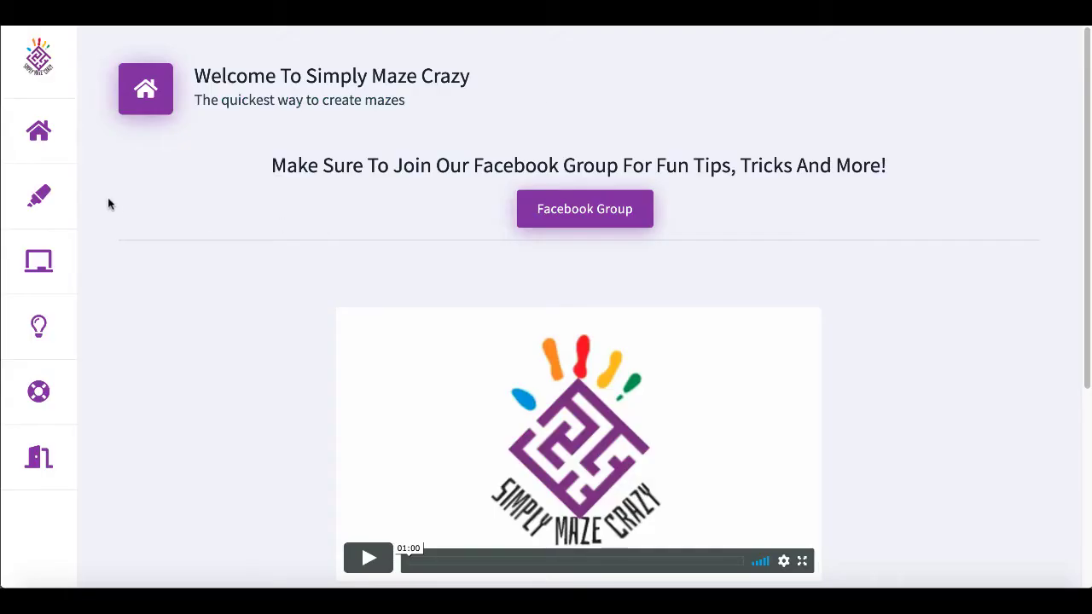
Open the Create Mazes page in Simply Maze Crazy and generate a red maze at complexity 31
{"action": "left_click", "coordinate": [53, 201]}
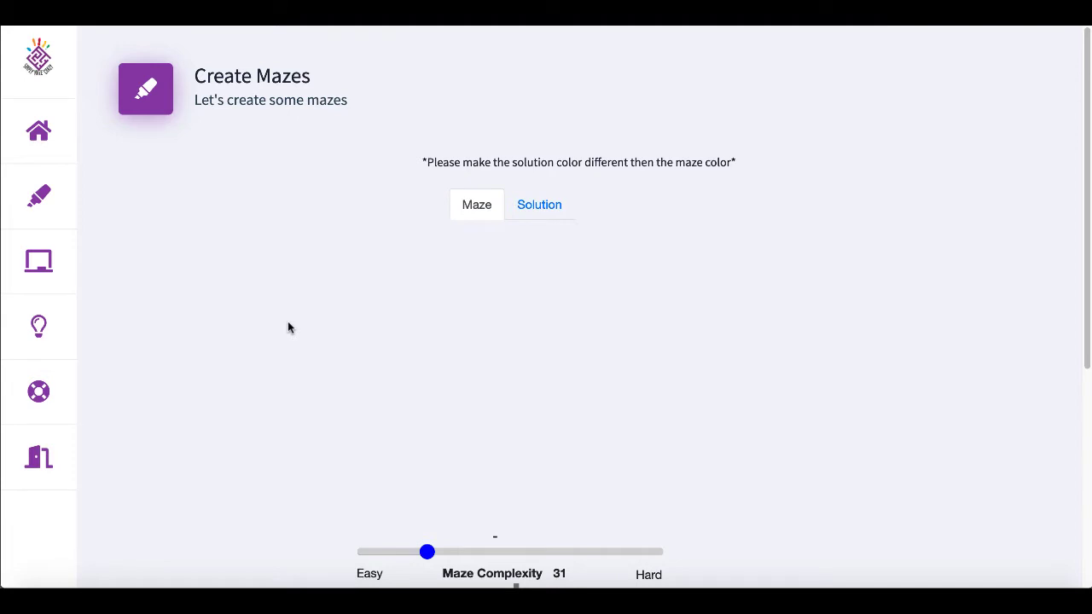
{"action": "scroll", "coordinate": [288, 327], "scroll_direction": "down", "scroll_amount": 3}
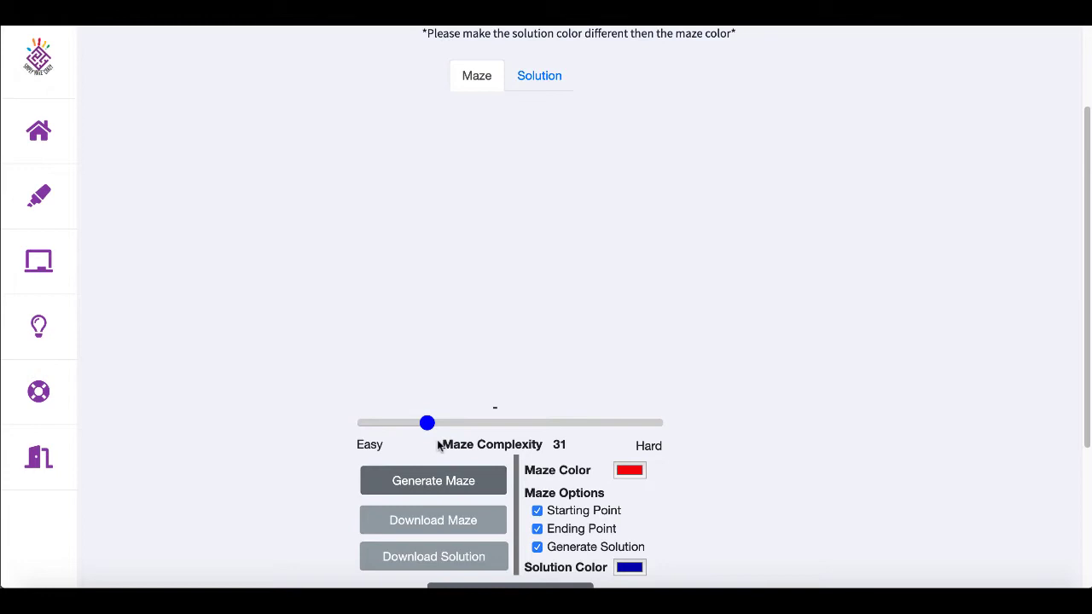
{"action": "left_click", "coordinate": [425, 478]}
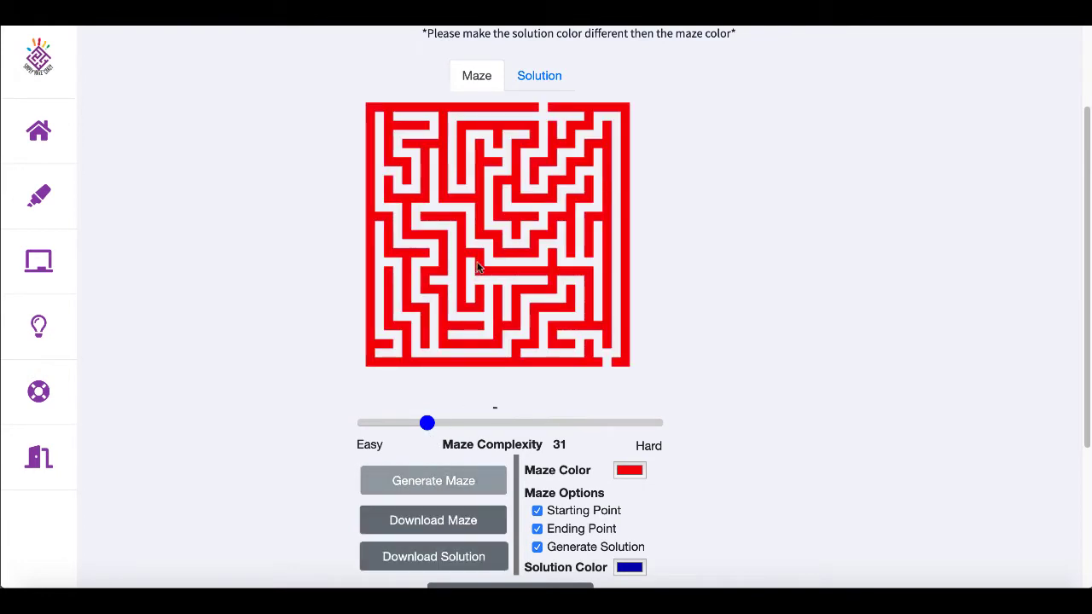
Inspect the maze color picker, close it, and disable the Starting Point and Ending Point options
{"action": "left_click", "coordinate": [629, 470]}
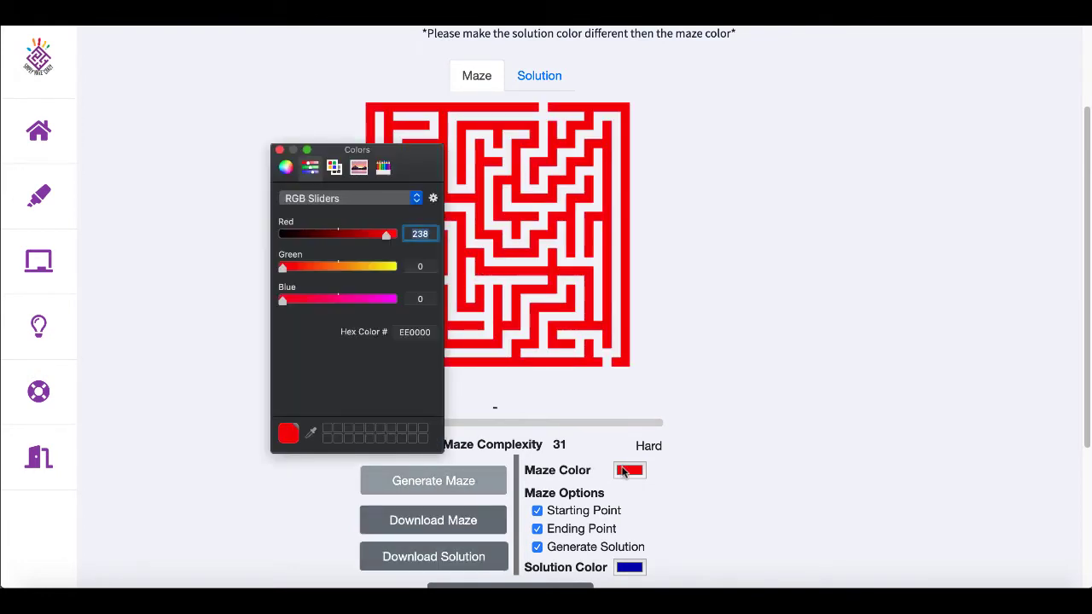
{"action": "left_click", "coordinate": [279, 150]}
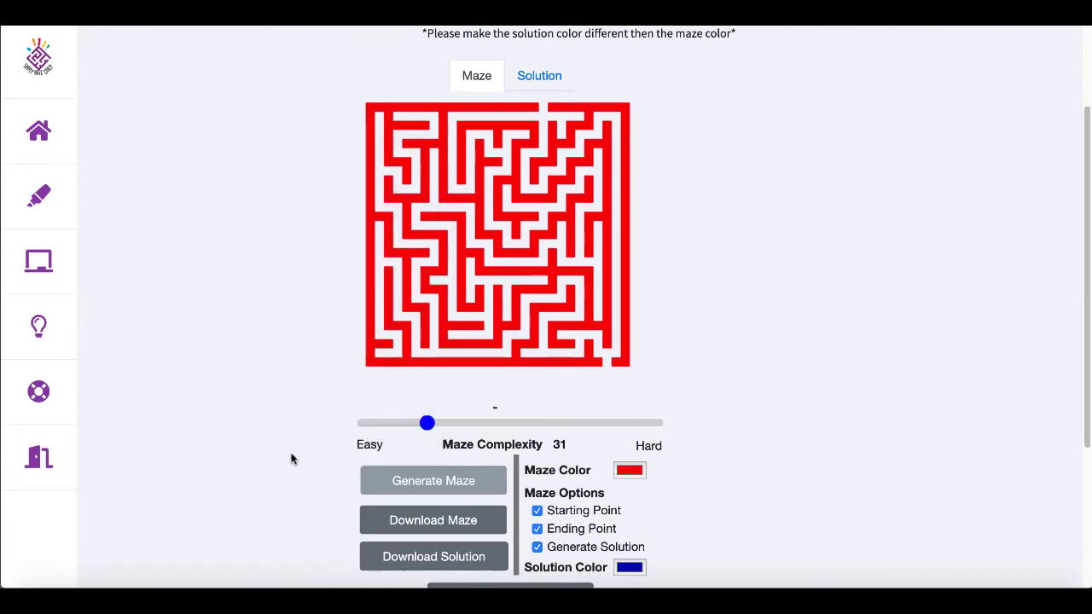
{"action": "scroll", "coordinate": [700, 495], "scroll_direction": "down", "scroll_amount": 2}
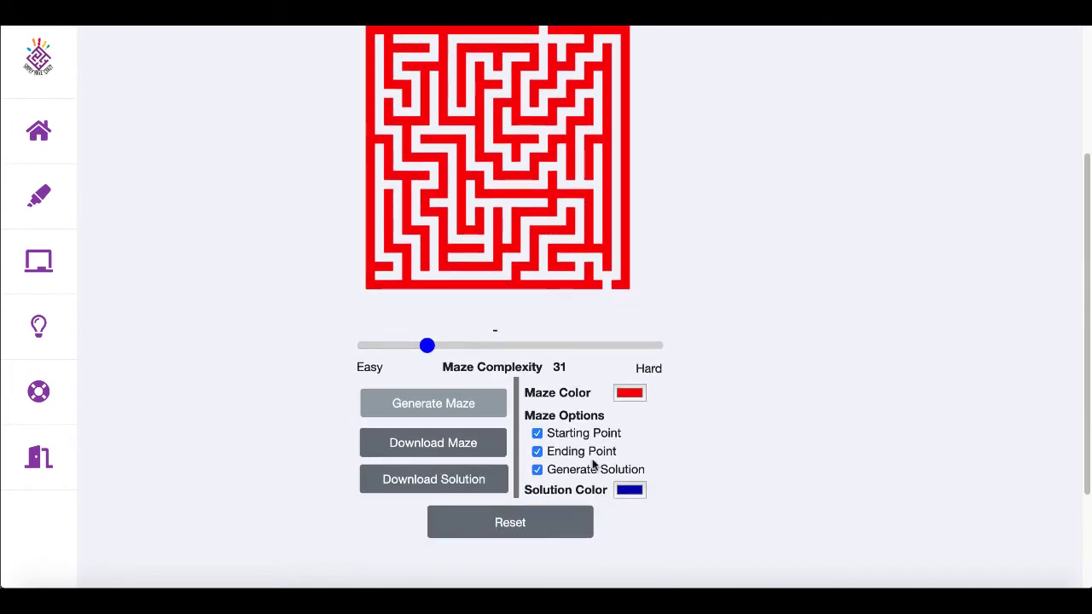
{"action": "left_click", "coordinate": [538, 435]}
{"action": "left_click", "coordinate": [537, 451]}
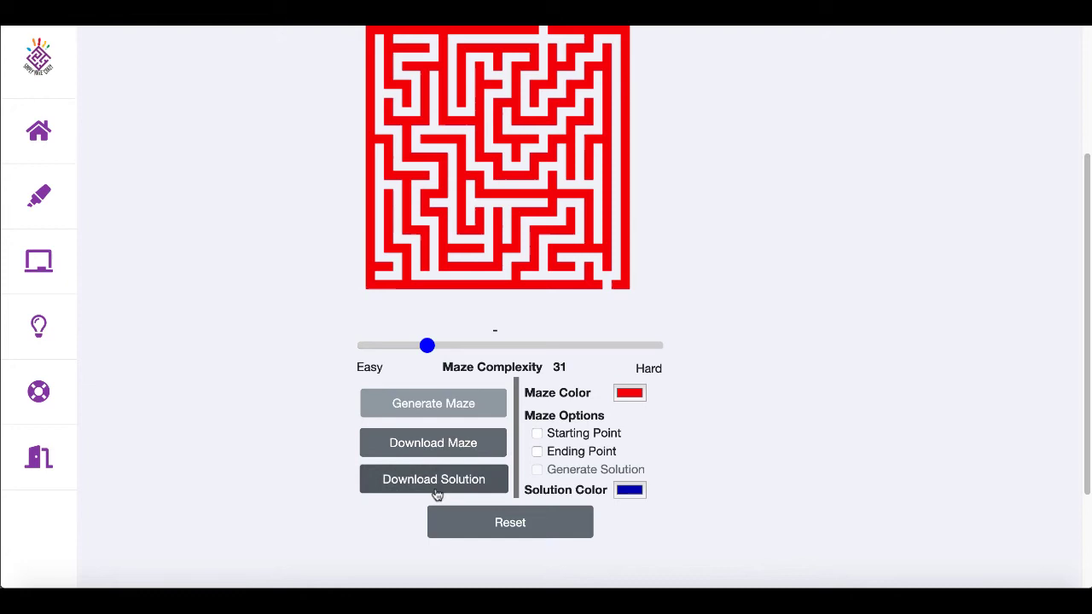
{"action": "scroll", "coordinate": [324, 475], "scroll_direction": "up", "scroll_amount": 3}
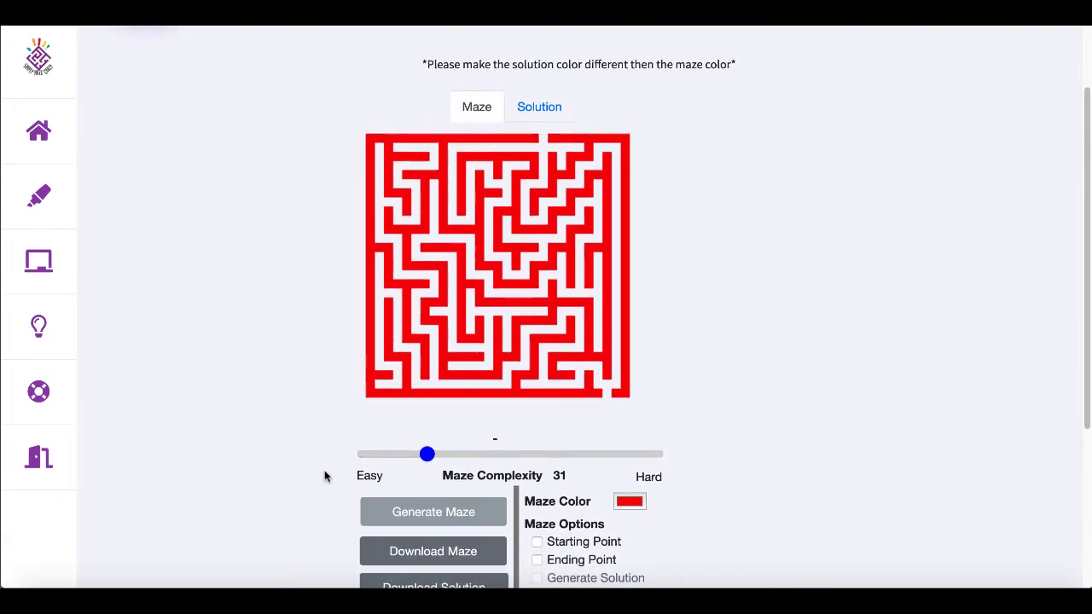
Open the experimental version of the maze maker and look through its maze graphic choices, keeping Standard
{"action": "left_click", "coordinate": [43, 327]}
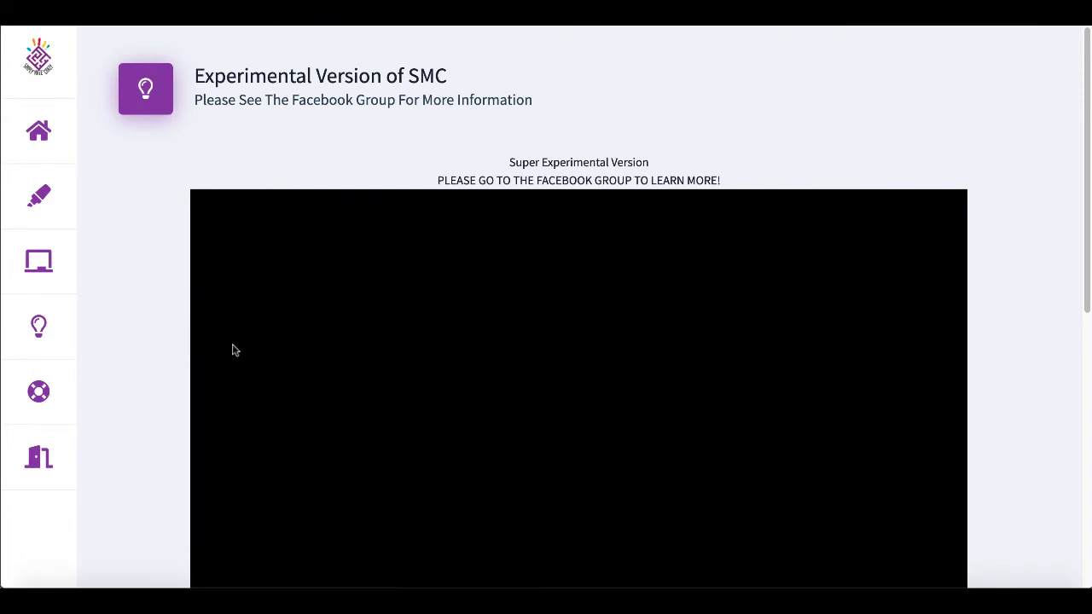
{"action": "scroll", "coordinate": [168, 315], "scroll_direction": "down", "scroll_amount": 1}
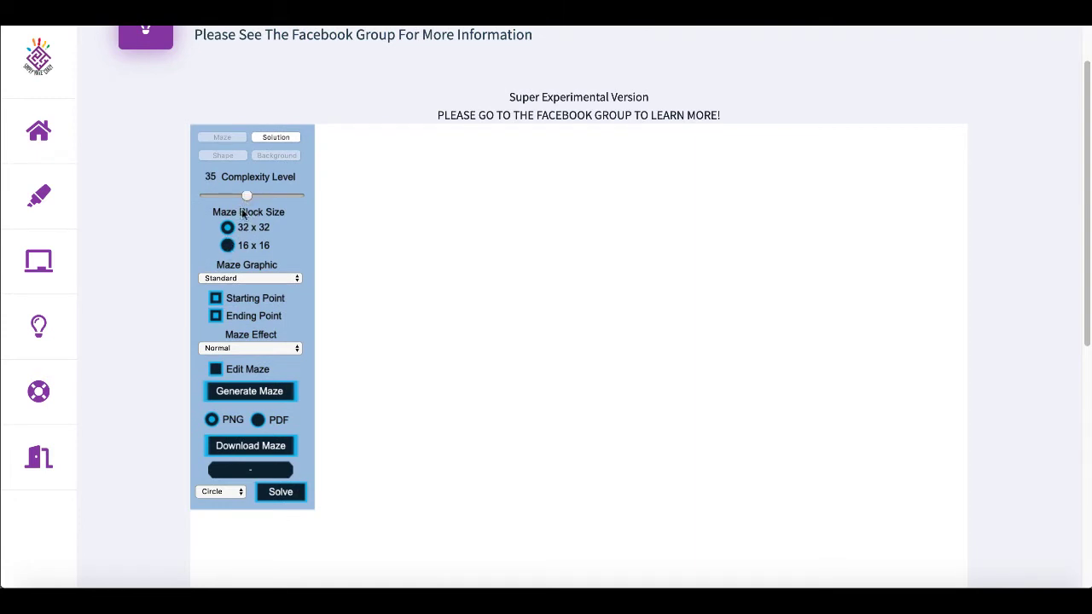
{"action": "left_click", "coordinate": [263, 277]}
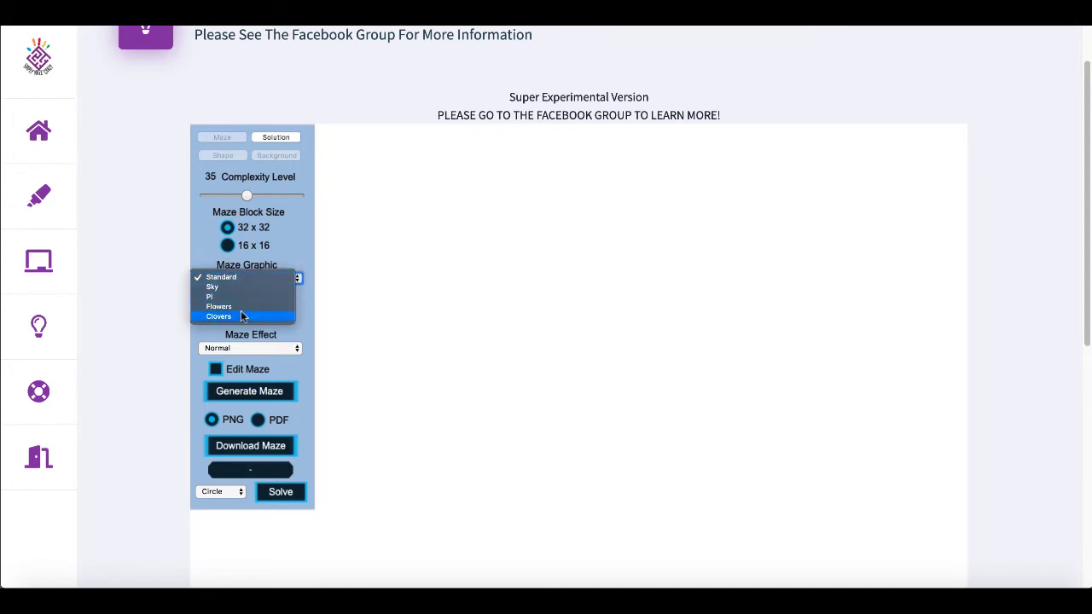
{"action": "left_click", "coordinate": [275, 345]}
Set the maze effect to Sphere and generate a maze at complexity level 35
{"action": "left_click", "coordinate": [274, 346]}
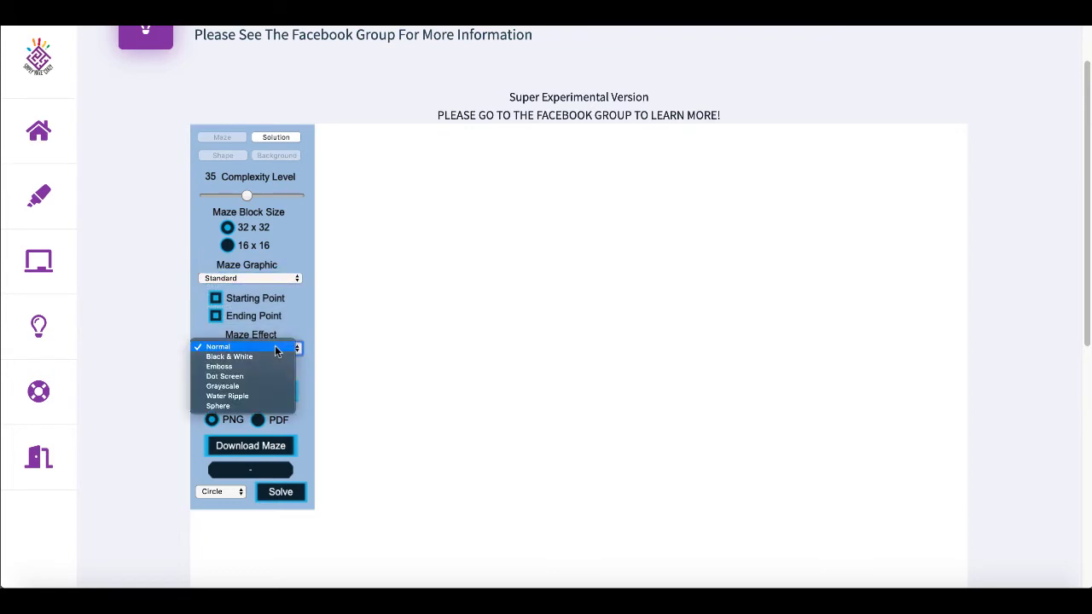
{"action": "left_click", "coordinate": [245, 406]}
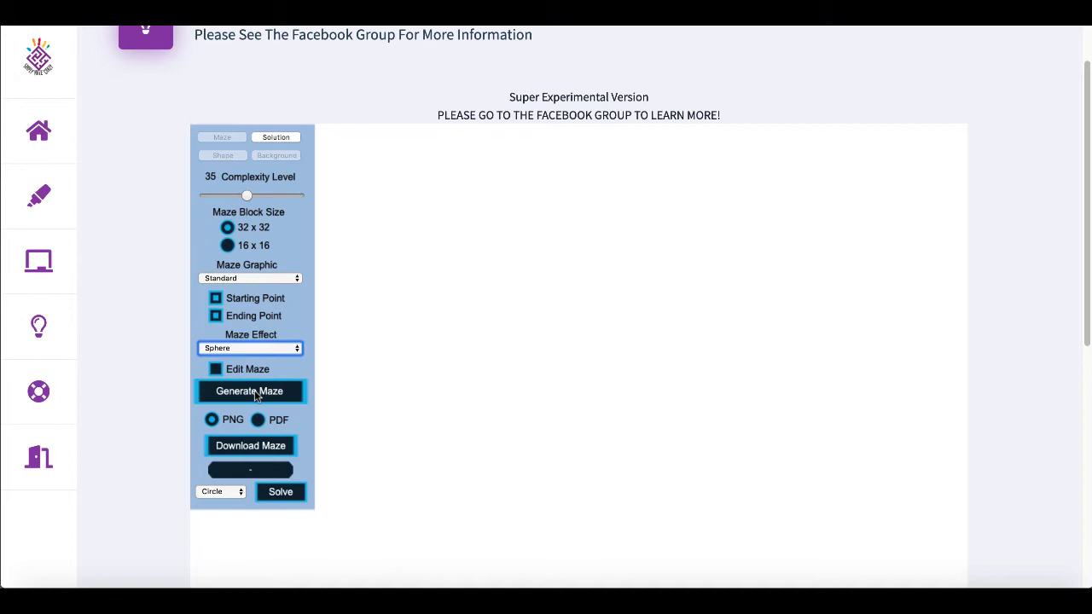
{"action": "left_click", "coordinate": [254, 395]}
{"action": "scroll", "coordinate": [620, 372], "scroll_direction": "down", "scroll_amount": 2}
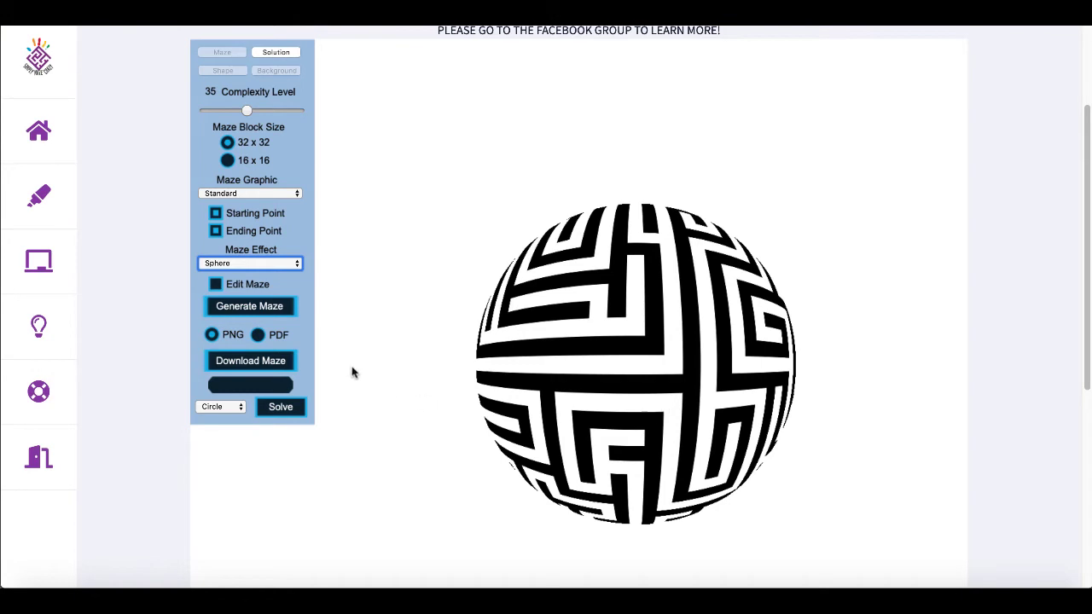
Set the maze effect to Normal and the maze block size to 16 x 16
{"action": "left_click", "coordinate": [270, 263]}
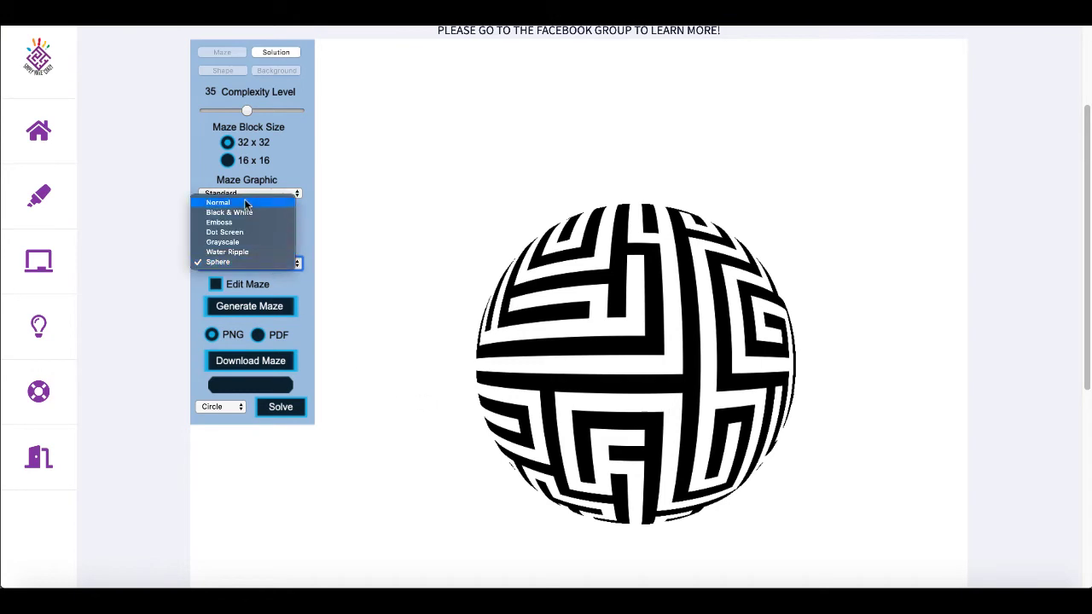
{"action": "left_click", "coordinate": [224, 203]}
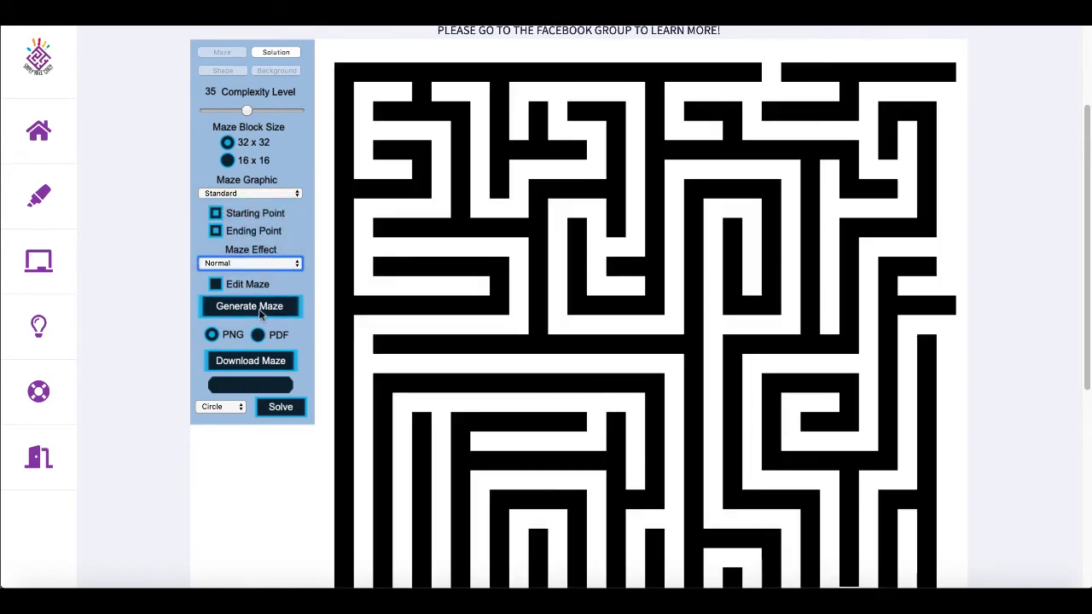
{"action": "left_click", "coordinate": [227, 160]}
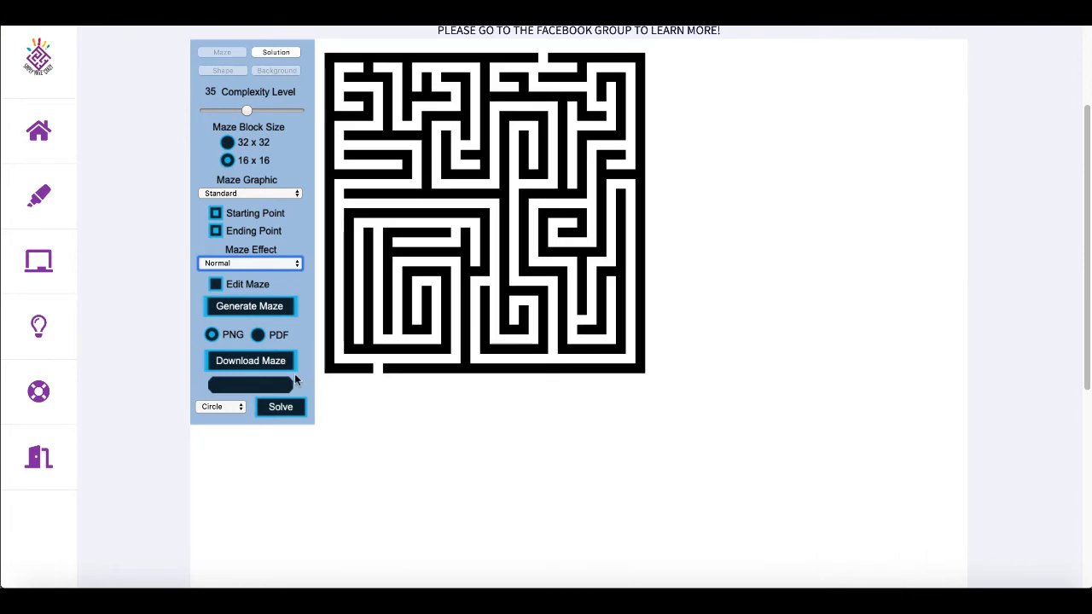
Enable Edit Maze and remove several wall blocks near the middle of the maze
{"action": "scroll", "coordinate": [273, 363], "scroll_direction": "up", "scroll_amount": 1}
{"action": "left_click", "coordinate": [216, 321]}
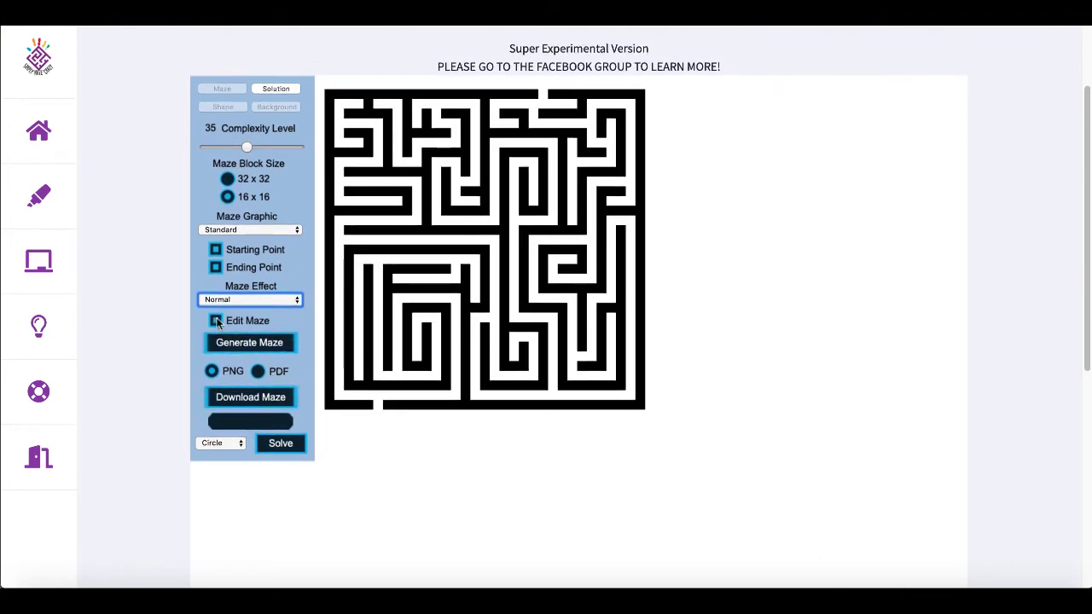
{"action": "left_click", "coordinate": [456, 230]}
{"action": "left_click", "coordinate": [466, 230]}
{"action": "left_click", "coordinate": [484, 233]}
{"action": "left_click", "coordinate": [474, 250]}
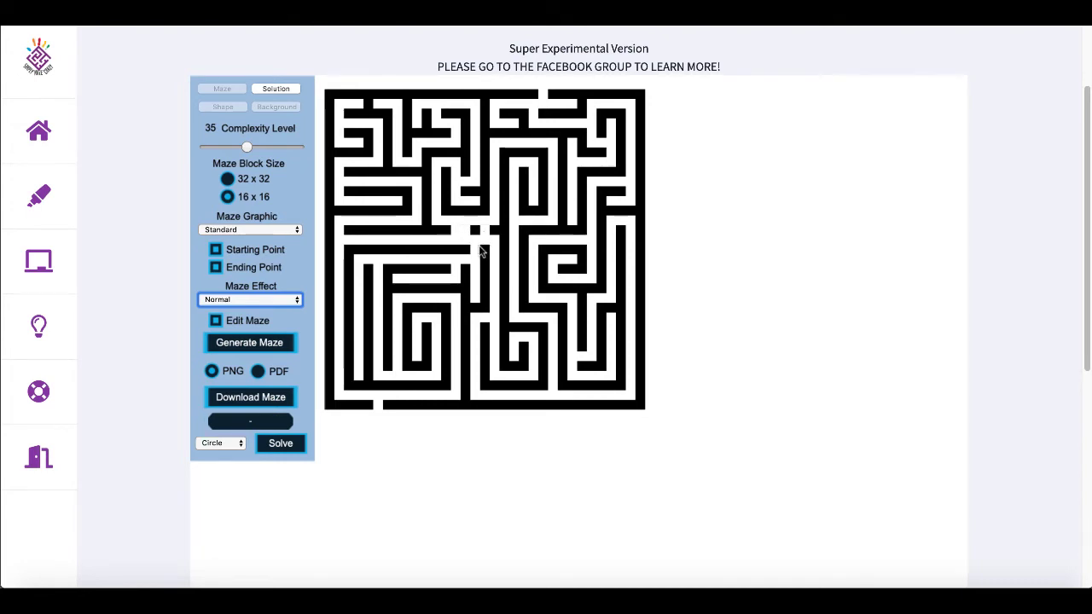
{"action": "left_click", "coordinate": [462, 250]}
{"action": "left_click", "coordinate": [430, 231]}
{"action": "left_click", "coordinate": [446, 231]}
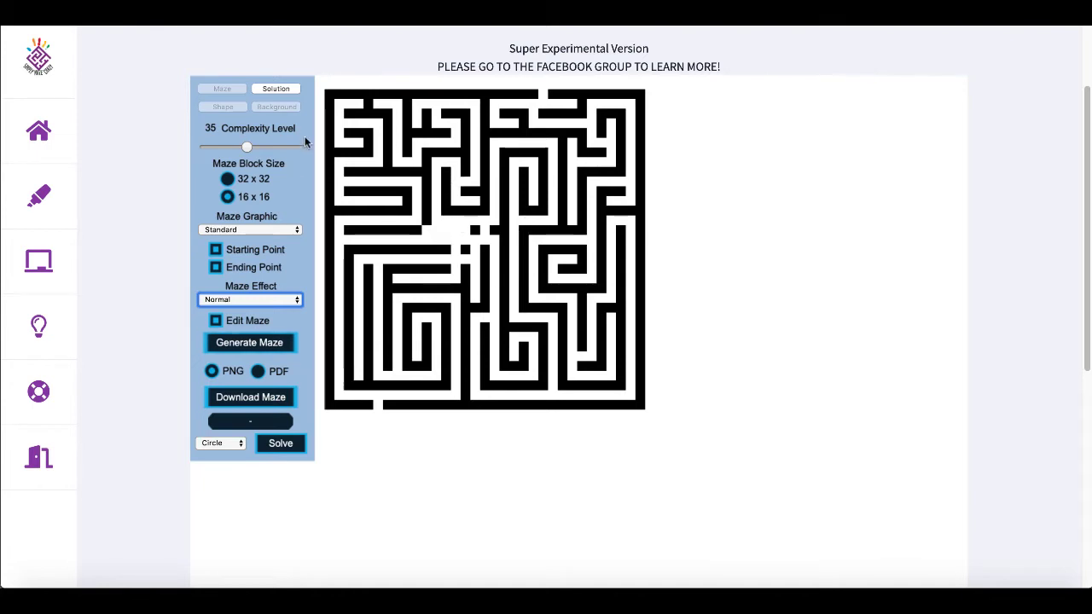
Switch to the solution view and solve the maze with Circle markers, keeping PNG as the download format
{"action": "left_click", "coordinate": [281, 91]}
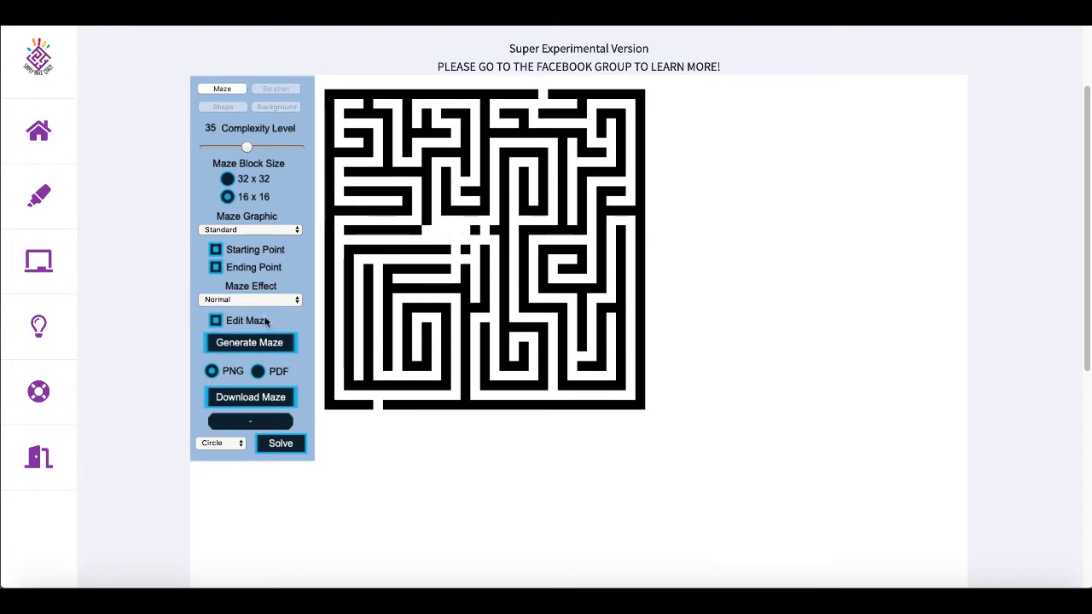
{"action": "left_click", "coordinate": [274, 446]}
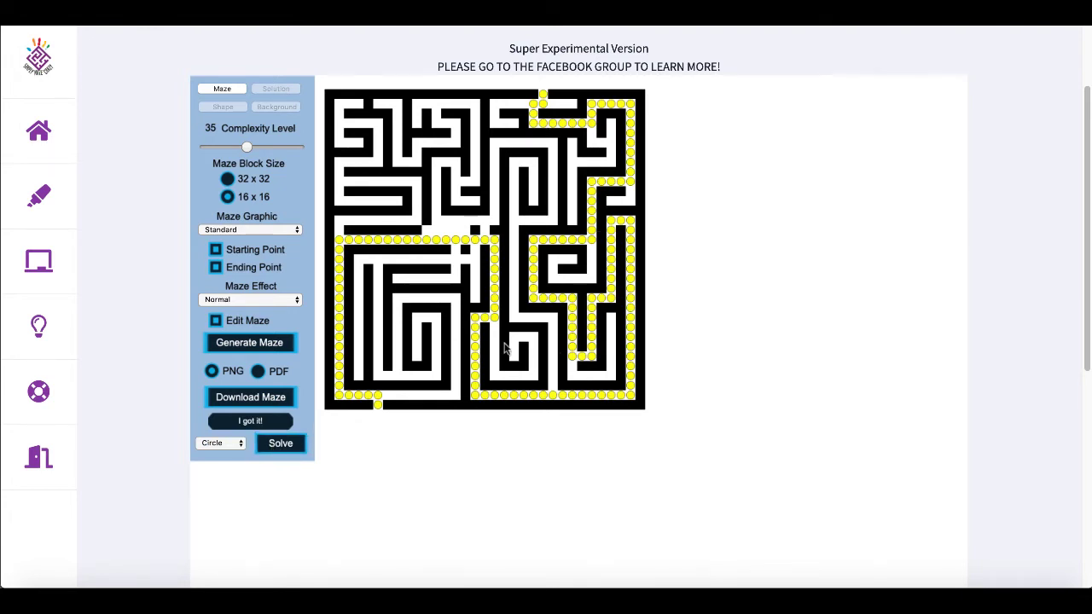
{"action": "left_click", "coordinate": [214, 373]}
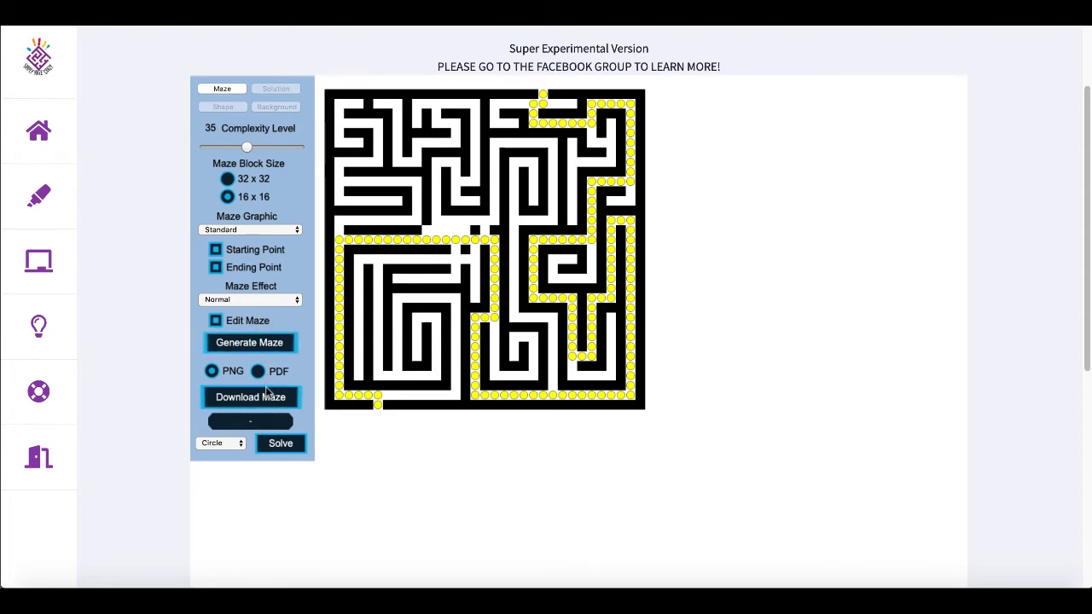
Look through the maze effect choices for the solved maze, leaving Normal selected
{"action": "left_click", "coordinate": [273, 299]}
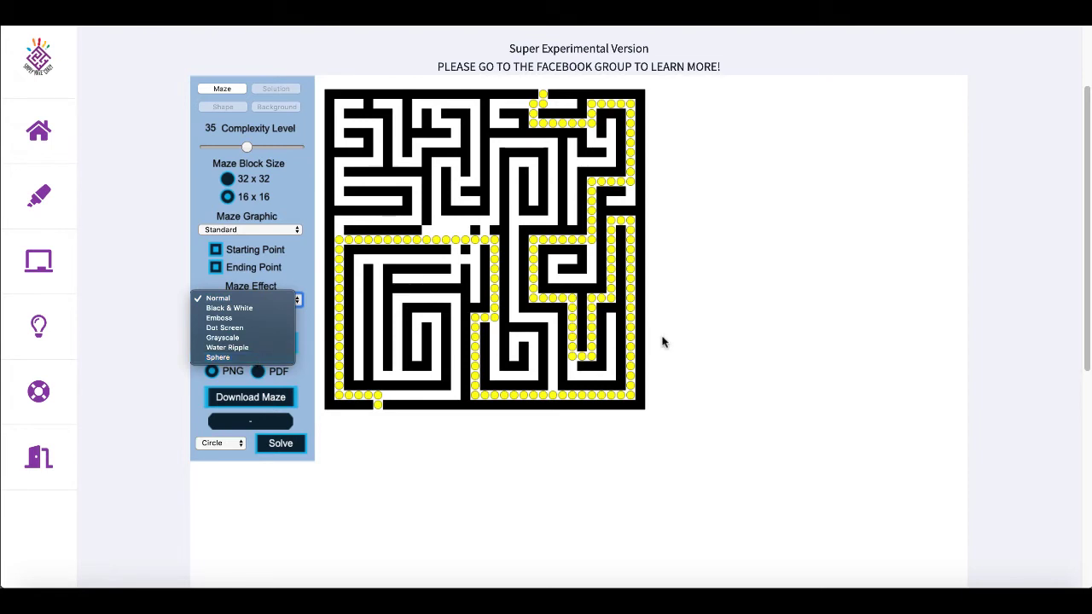
{"action": "left_click", "coordinate": [692, 350]}
{"action": "scroll", "coordinate": [691, 350], "scroll_direction": "up", "scroll_amount": 2}
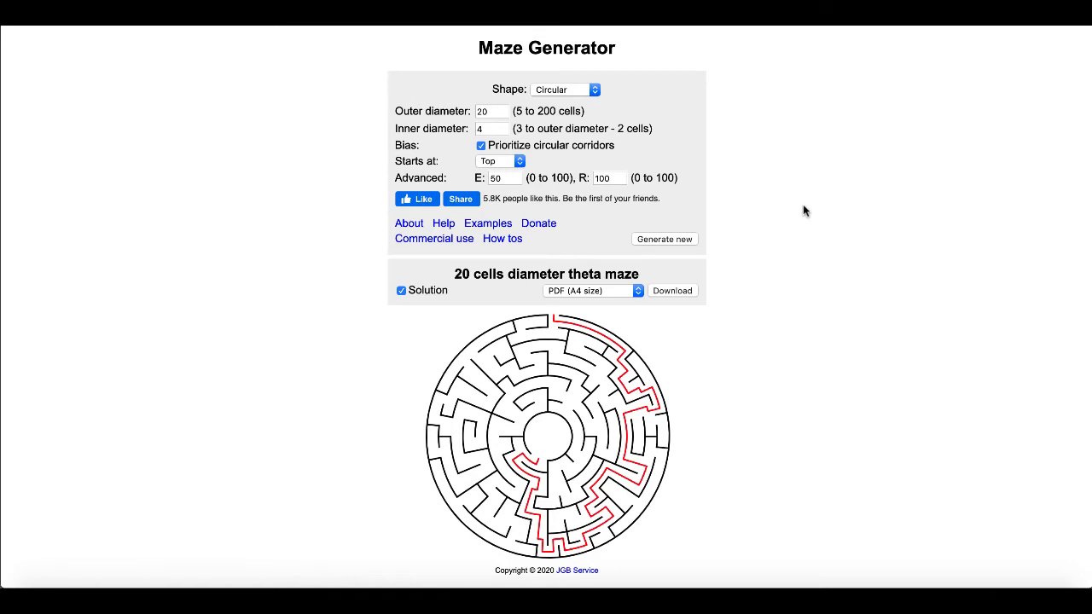
Open the commercial use information for mazegenerator.net and examine its definition of commercial purposes, the attribution requirements and the licence prices
{"action": "left_click", "coordinate": [425, 241]}
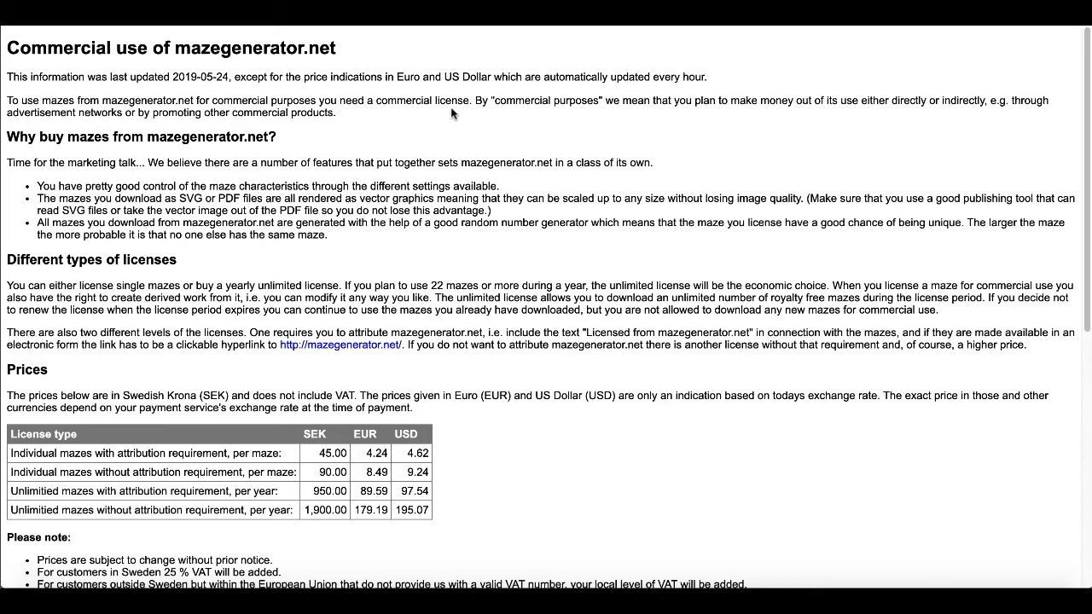
{"action": "left_click_drag", "start_coordinate": [670, 102], "coordinate": [983, 101]}
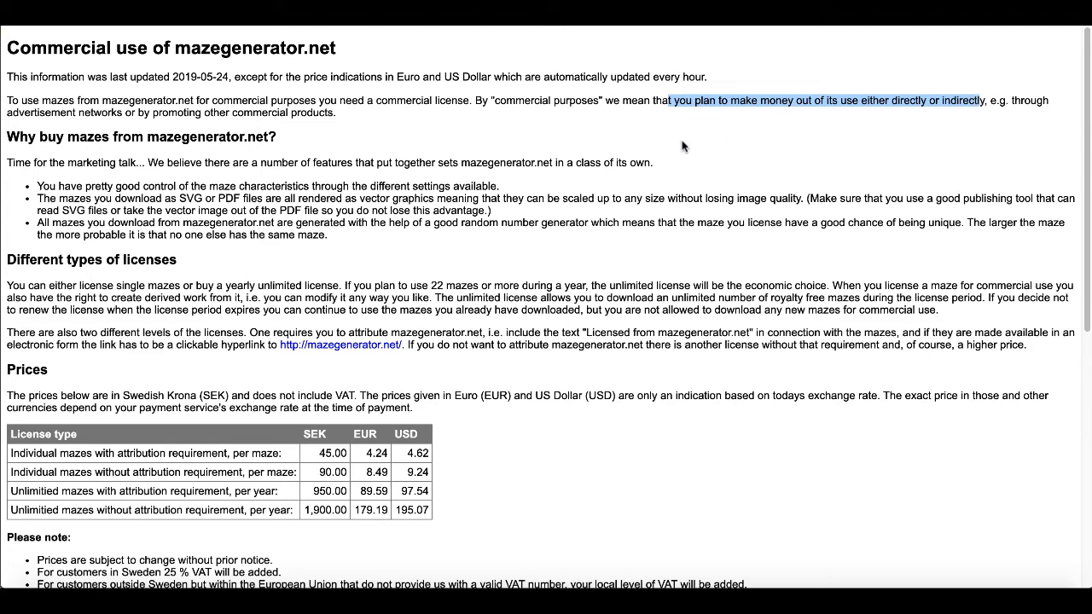
{"action": "left_click", "coordinate": [483, 431]}
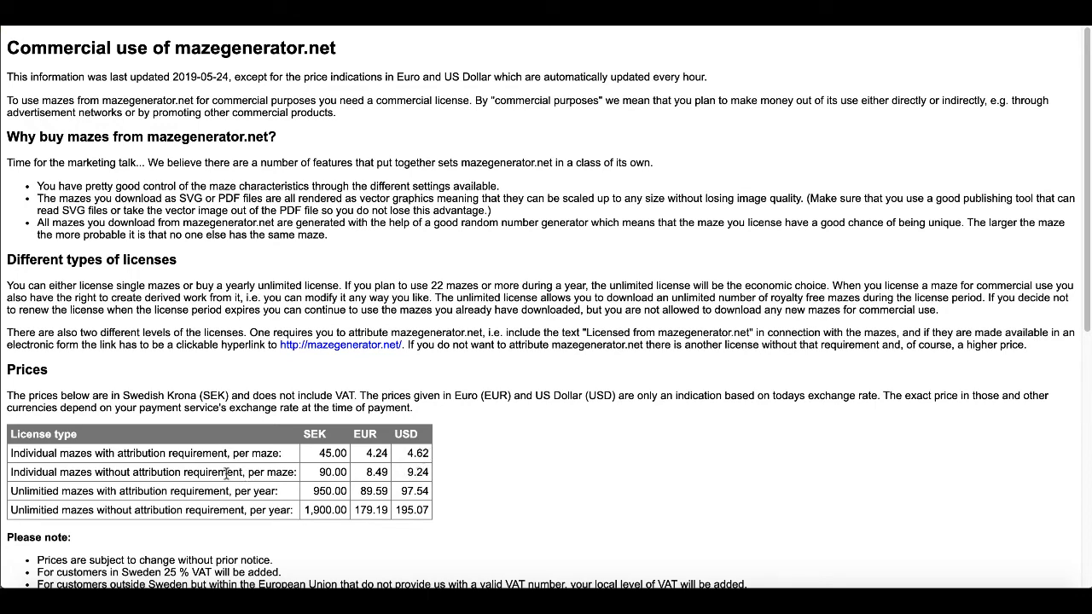
{"action": "left_click_drag", "start_coordinate": [118, 453], "coordinate": [232, 458]}
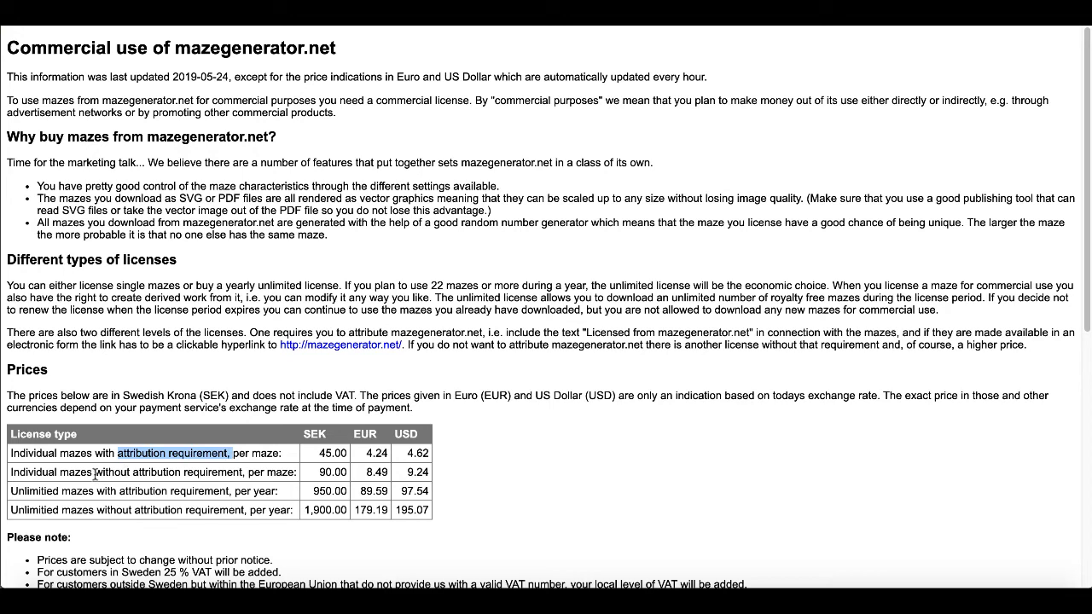
{"action": "left_click_drag", "start_coordinate": [94, 471], "coordinate": [246, 478]}
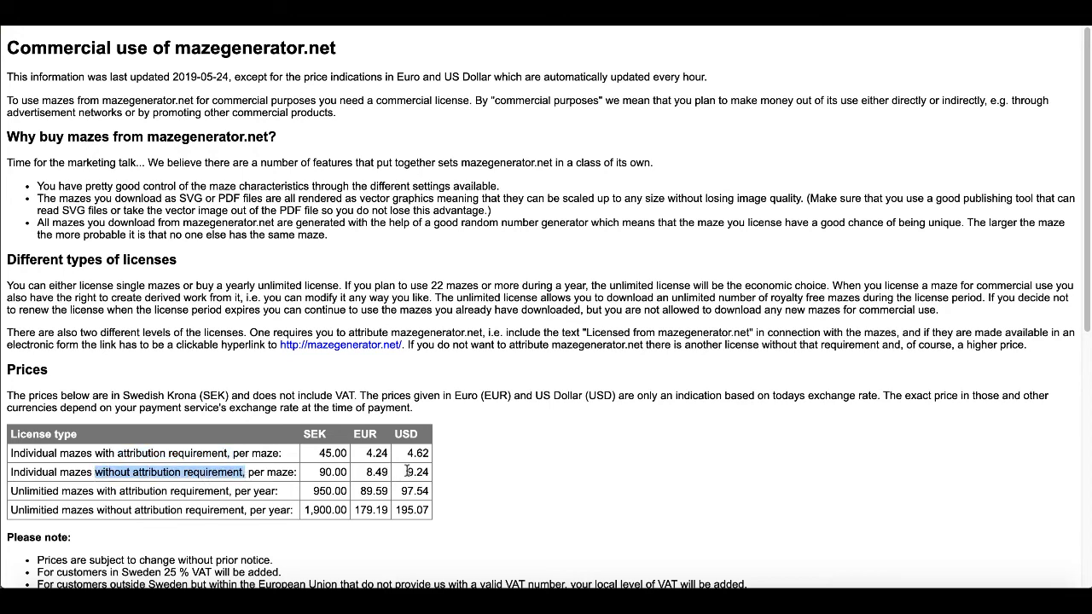
{"action": "left_click_drag", "start_coordinate": [408, 472], "coordinate": [432, 478]}
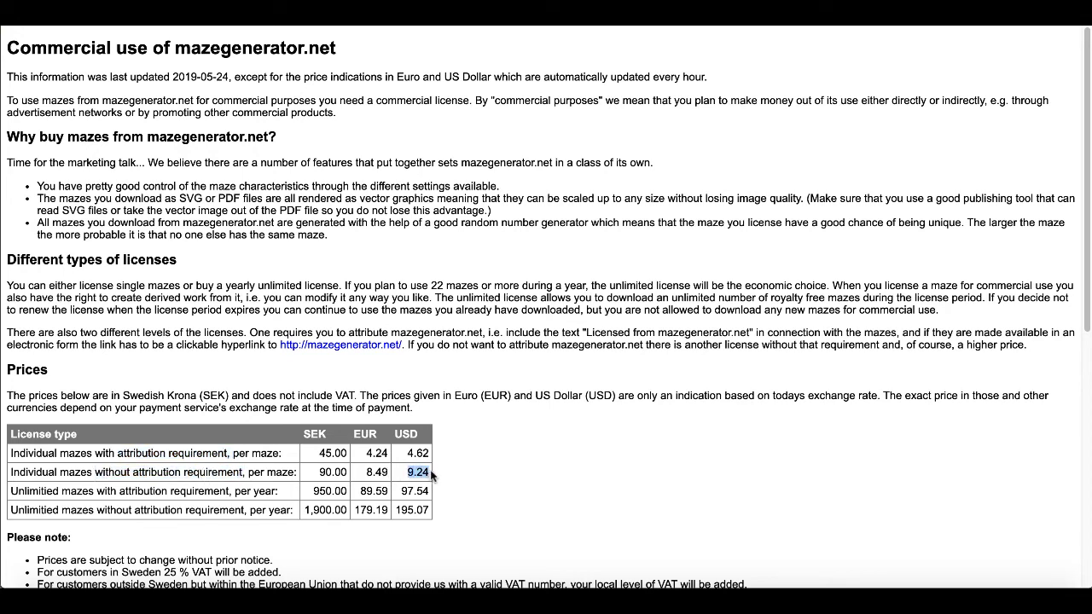
{"action": "left_click", "coordinate": [233, 488]}
{"action": "left_click_drag", "start_coordinate": [401, 488], "coordinate": [442, 510]}
{"action": "left_click", "coordinate": [456, 512]}
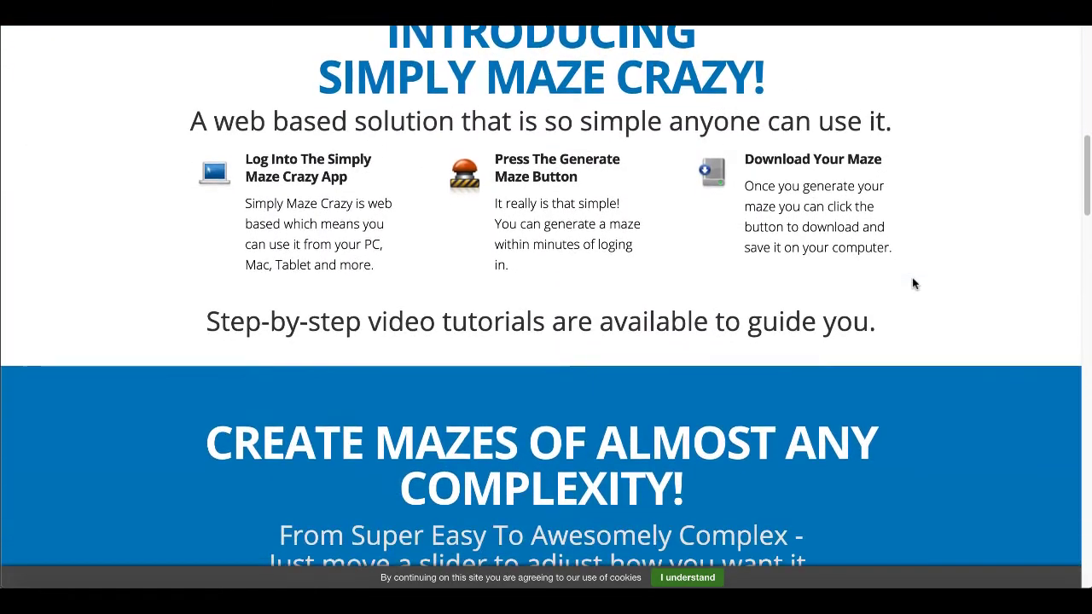
Switch to the Simply Maze Crazy sales page and review its maze complexity, usage rights and money-back guarantee sections
{"action": "scroll", "coordinate": [913, 283], "scroll_direction": "down", "scroll_amount": 8}
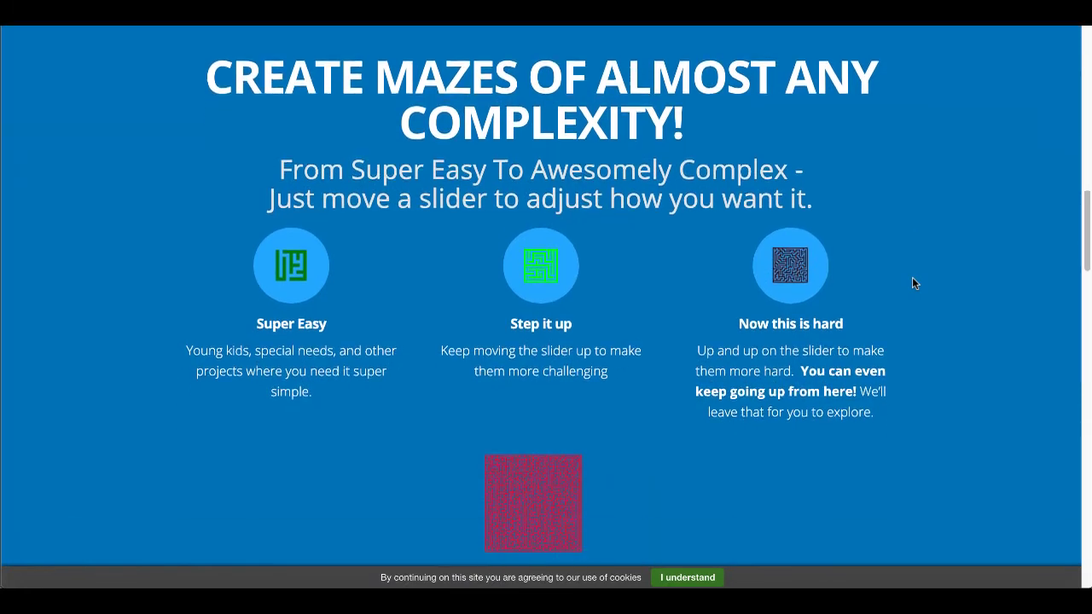
{"action": "scroll", "coordinate": [913, 284], "scroll_direction": "down", "scroll_amount": 1}
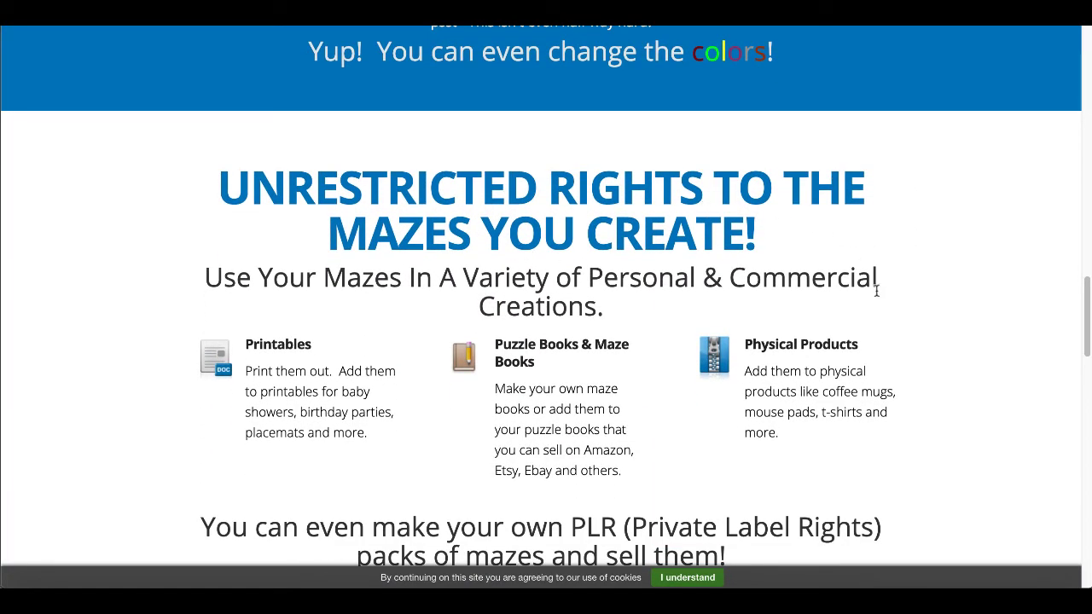
{"action": "scroll", "coordinate": [906, 392], "scroll_direction": "down", "scroll_amount": 1}
{"action": "scroll", "coordinate": [906, 391], "scroll_direction": "down", "scroll_amount": 2}
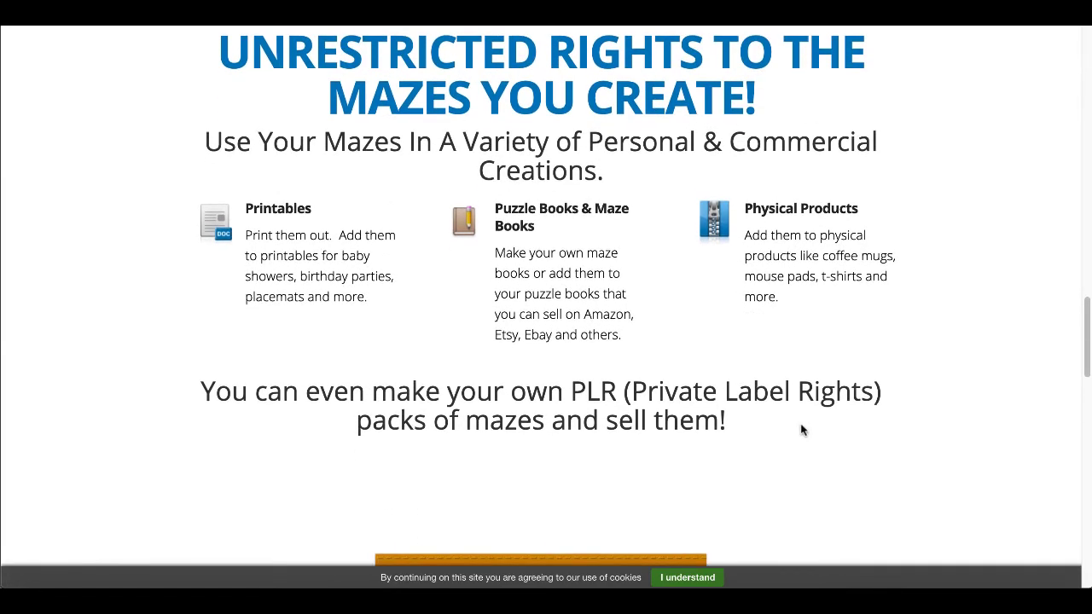
{"action": "scroll", "coordinate": [801, 430], "scroll_direction": "down", "scroll_amount": 5}
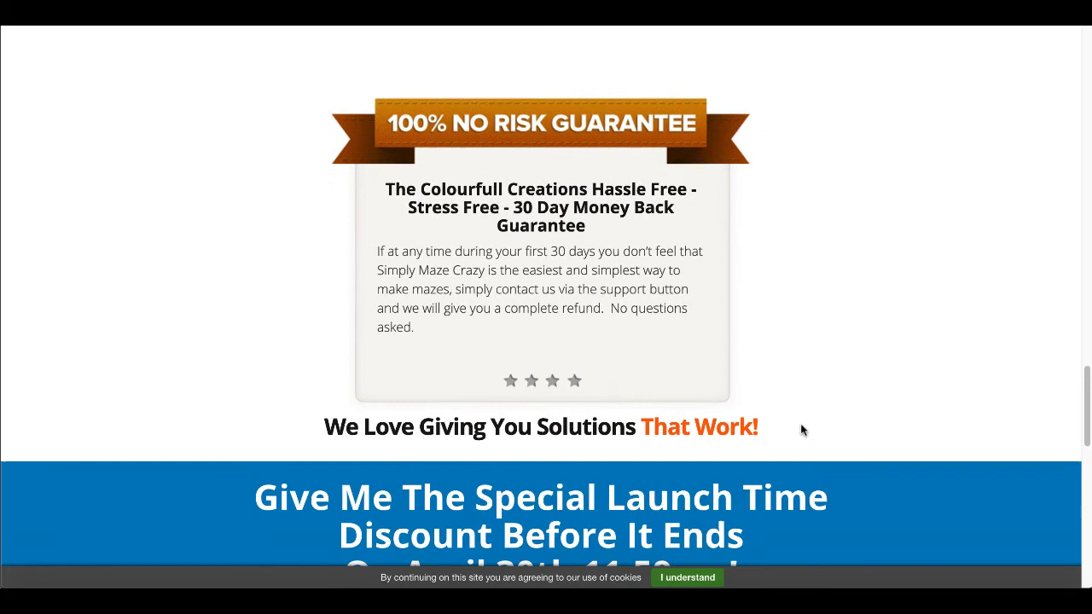
{"action": "scroll", "coordinate": [801, 430], "scroll_direction": "down", "scroll_amount": 4}
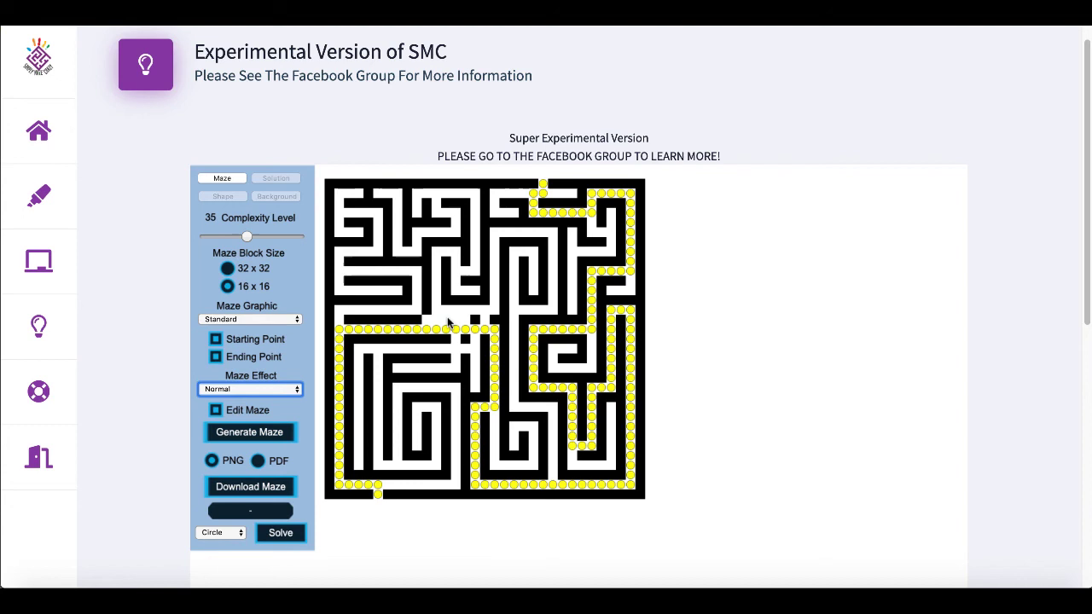
In the Simply Maze Crazy app, apply the Emboss effect to the solved maze and set its graphic to Flowers after previewing Sky
{"action": "left_click", "coordinate": [291, 389]}
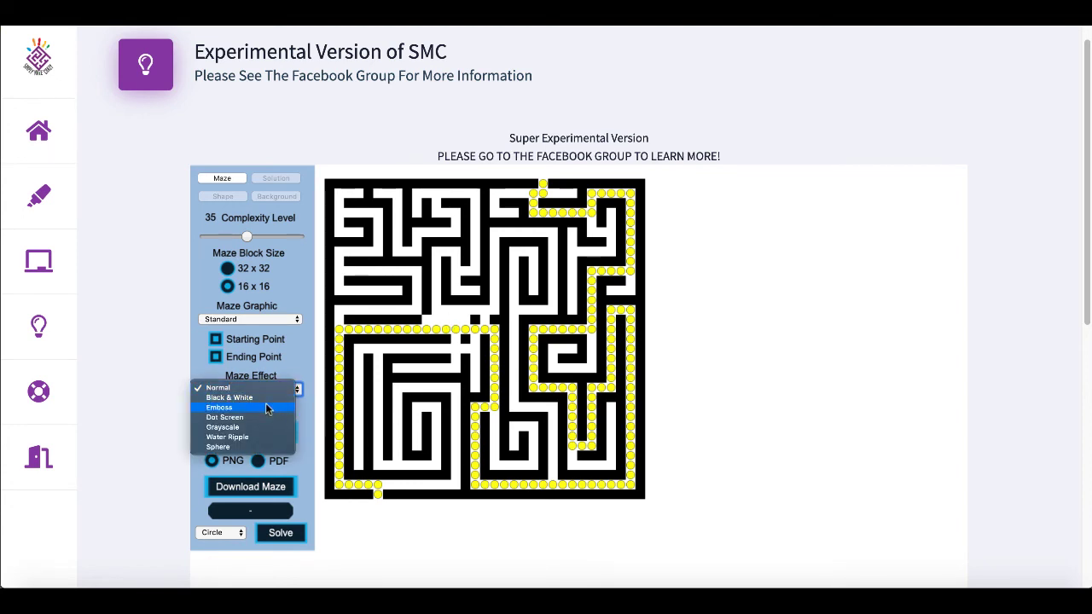
{"action": "left_click", "coordinate": [267, 408]}
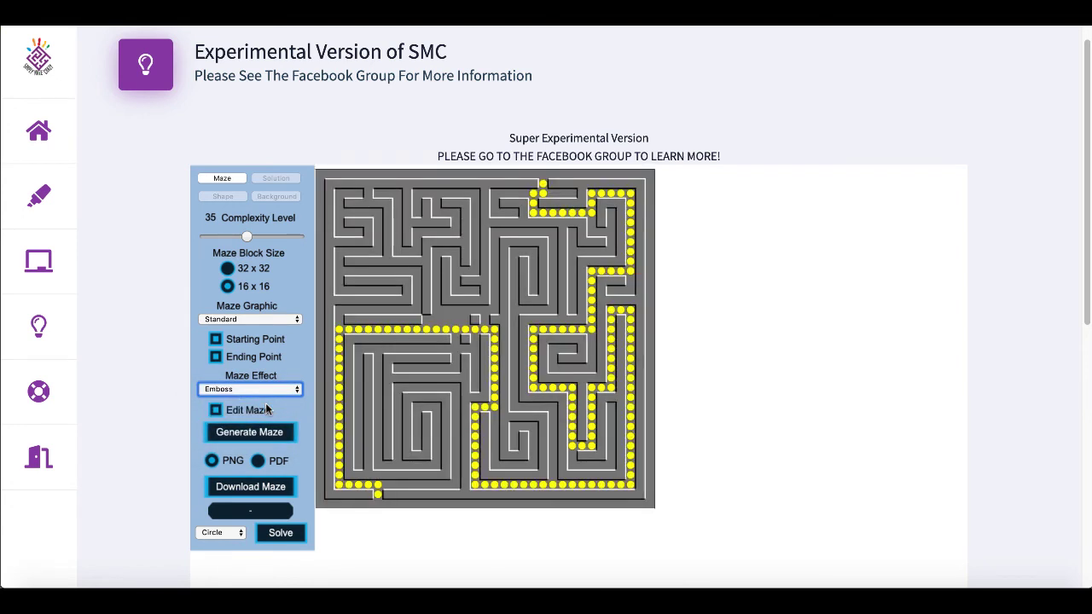
{"action": "left_click", "coordinate": [277, 319]}
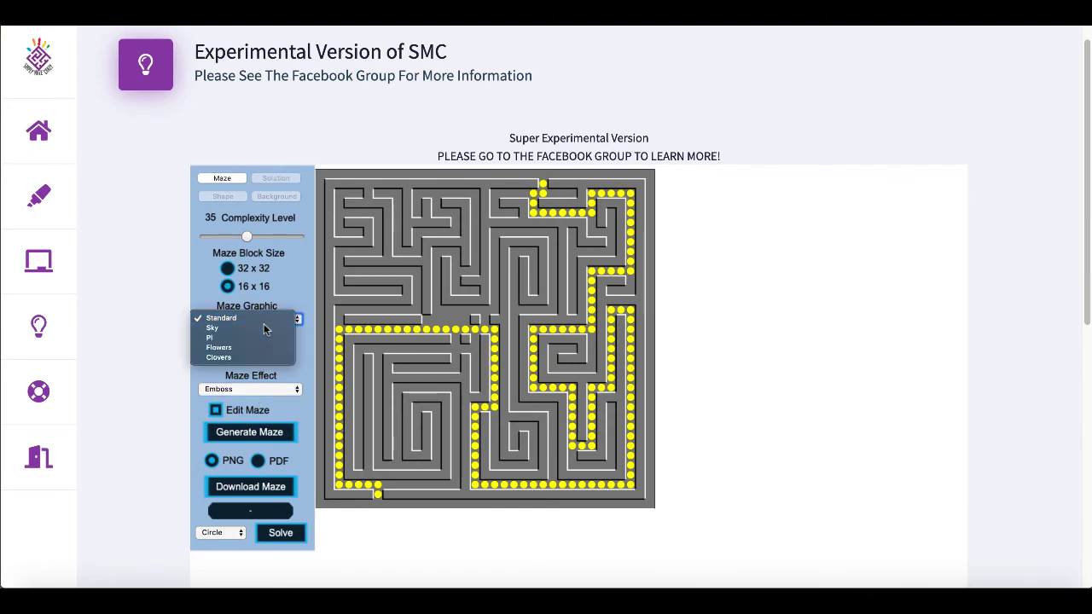
{"action": "left_click", "coordinate": [265, 327]}
{"action": "left_click", "coordinate": [285, 321]}
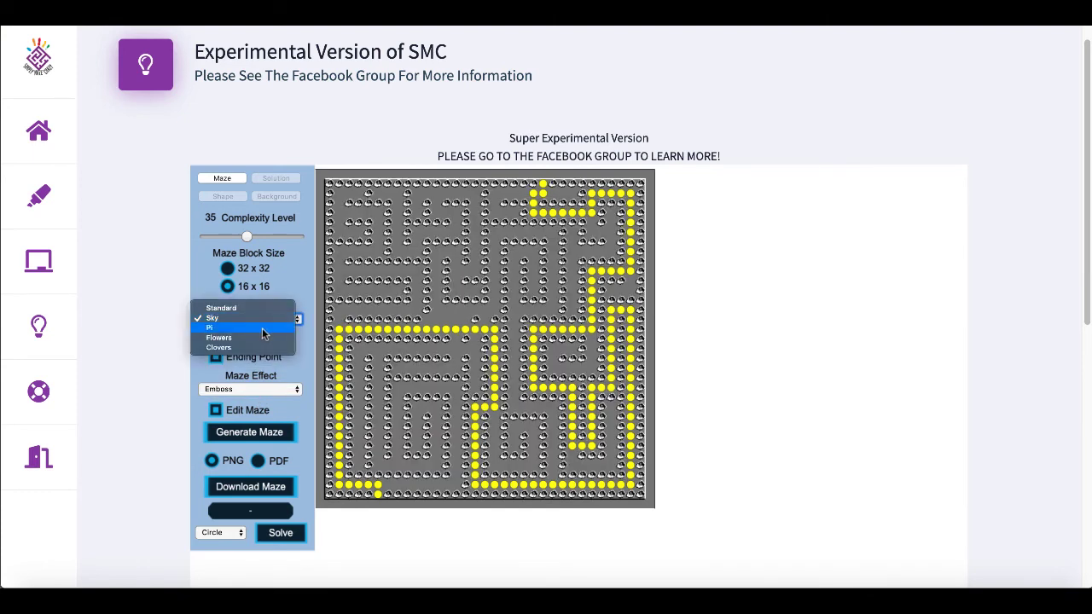
{"action": "left_click", "coordinate": [264, 337]}
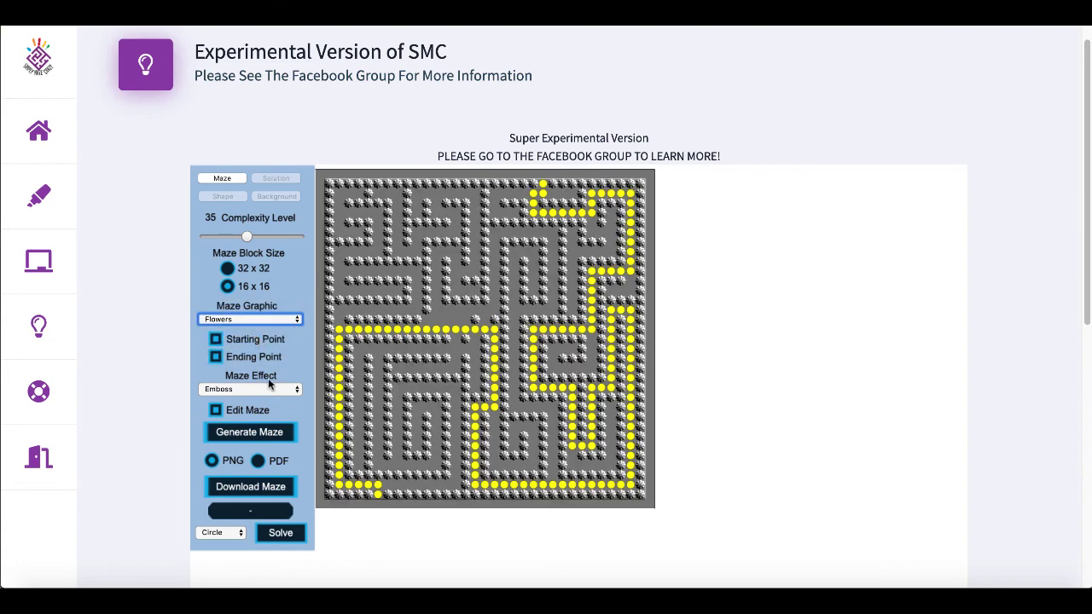
Solve the maze again with X markers and look over the maze effect choices, leaving Emboss selected
{"action": "left_click", "coordinate": [220, 532]}
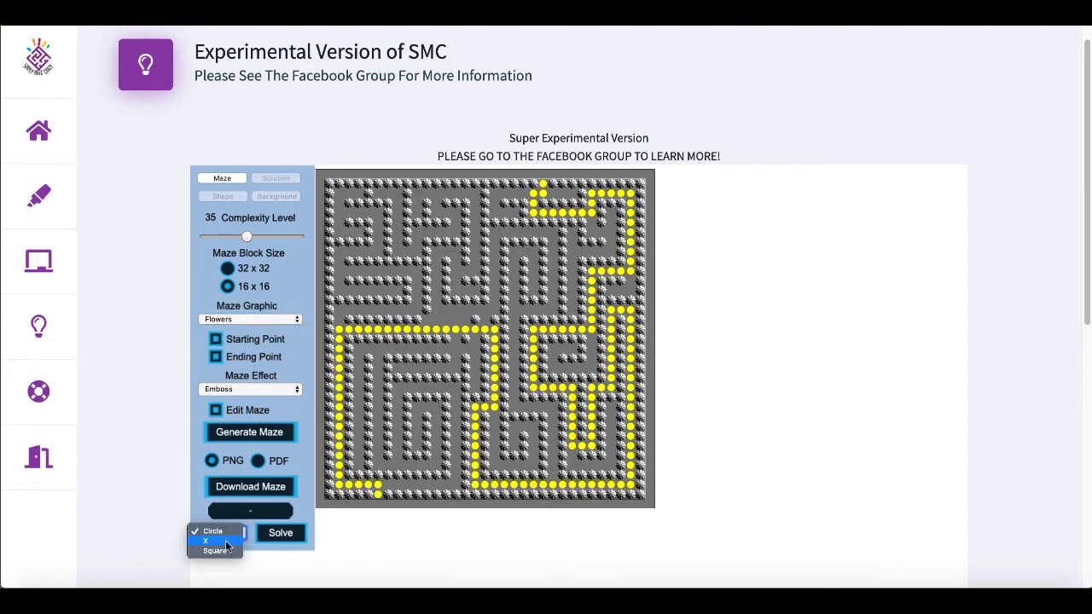
{"action": "left_click", "coordinate": [224, 543]}
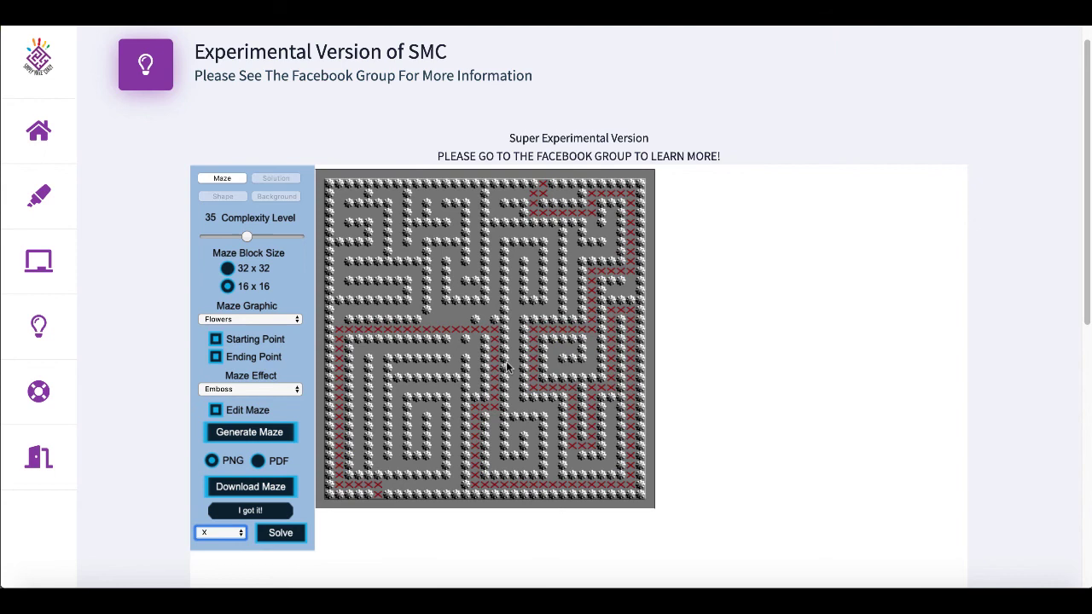
{"action": "left_click", "coordinate": [250, 390]}
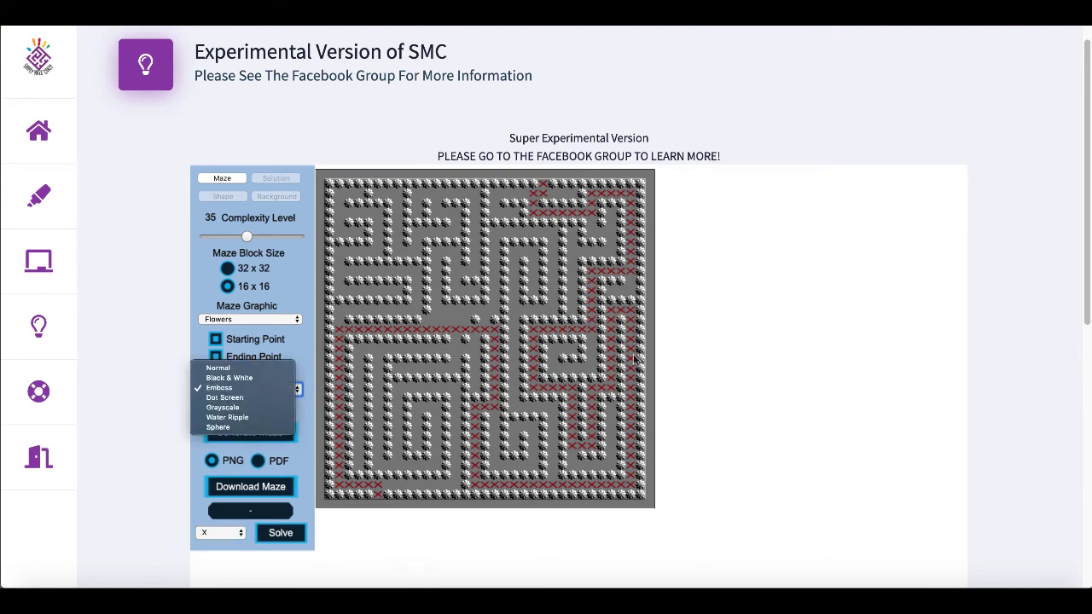
{"action": "left_click", "coordinate": [714, 345]}
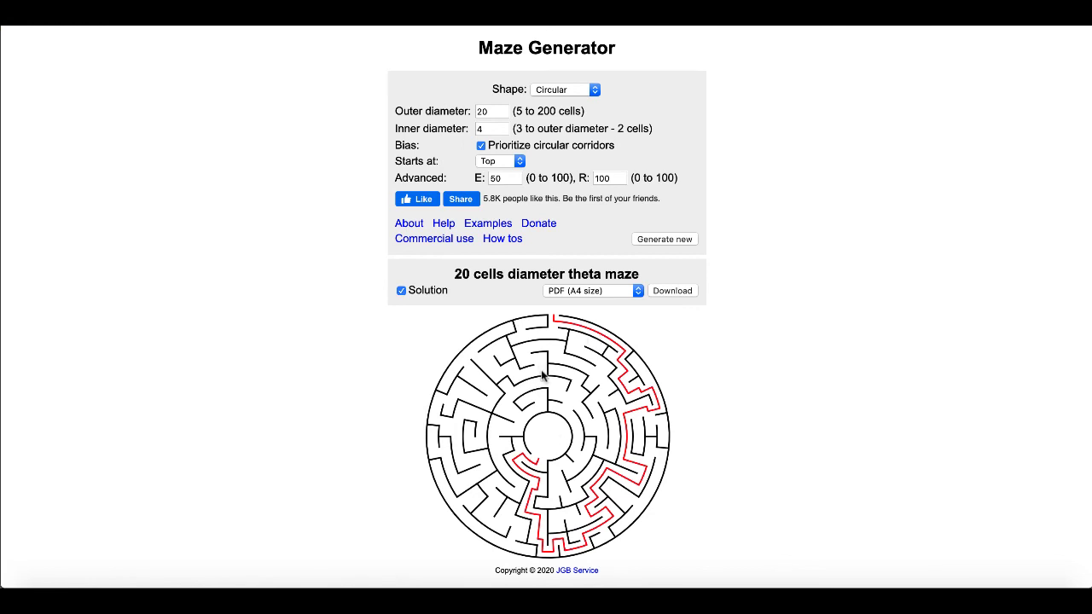
Switch to Maze Generator and look over the available maze shapes, leaving Circular selected
{"action": "left_click", "coordinate": [592, 89]}
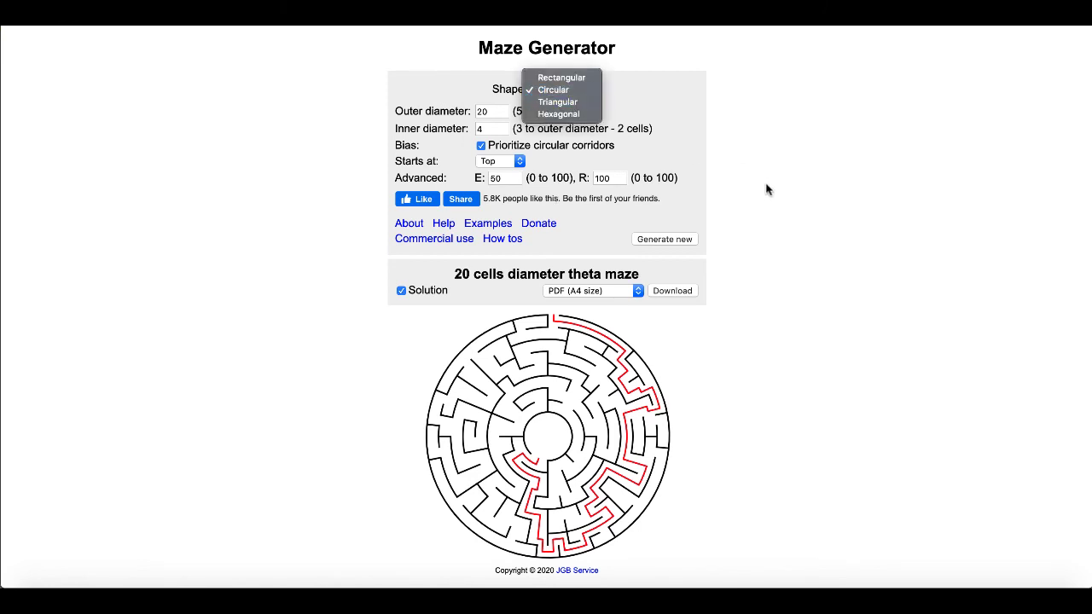
{"action": "left_click", "coordinate": [778, 241]}
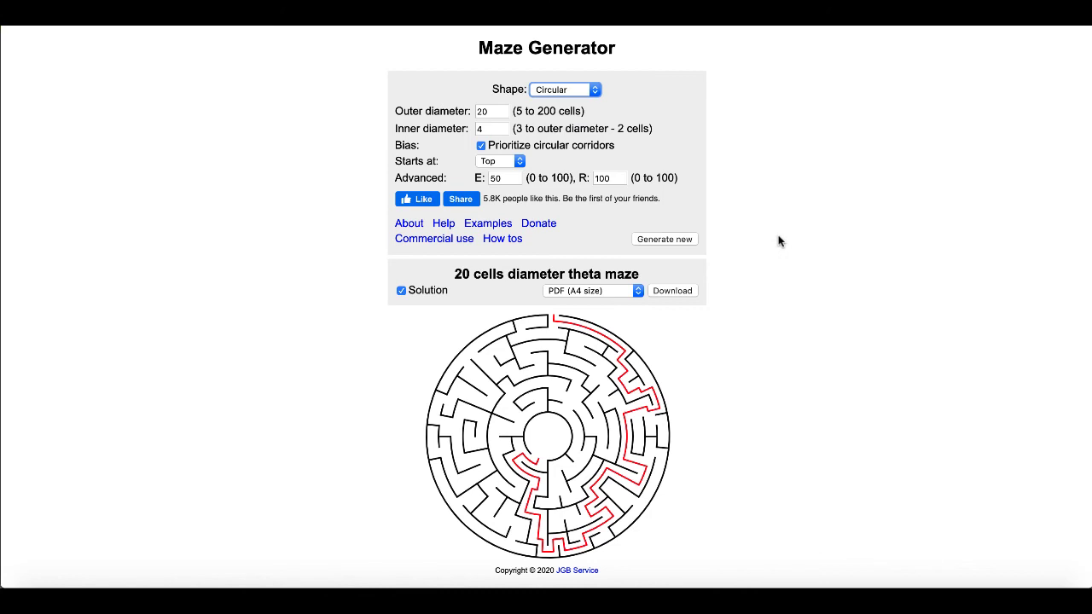